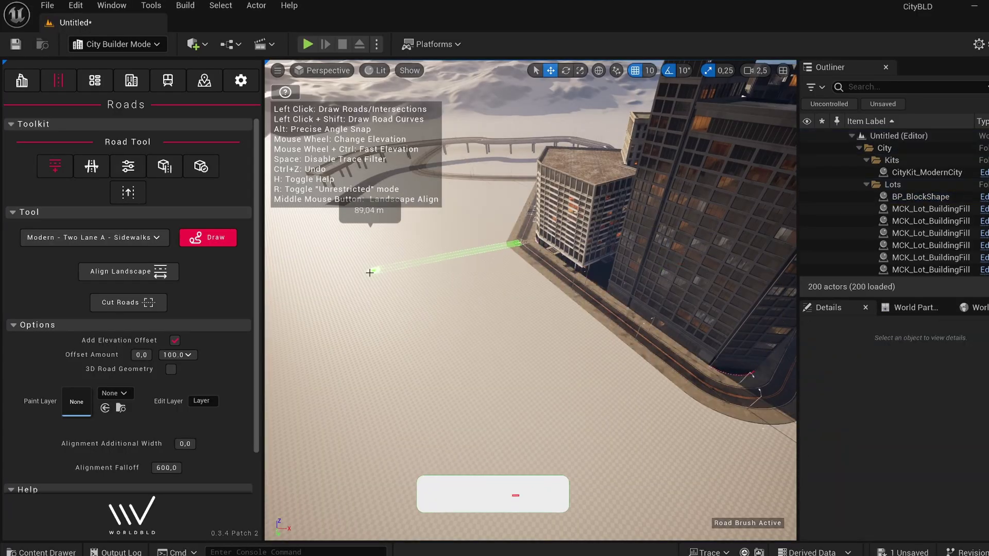
Extend the two-lane road across the sand from its end beside the high-rise blocks
{"action": "right_click_drag", "start_coordinate": [369, 273], "coordinate": [349, 270]}
{"action": "left_click", "coordinate": [346, 269]}
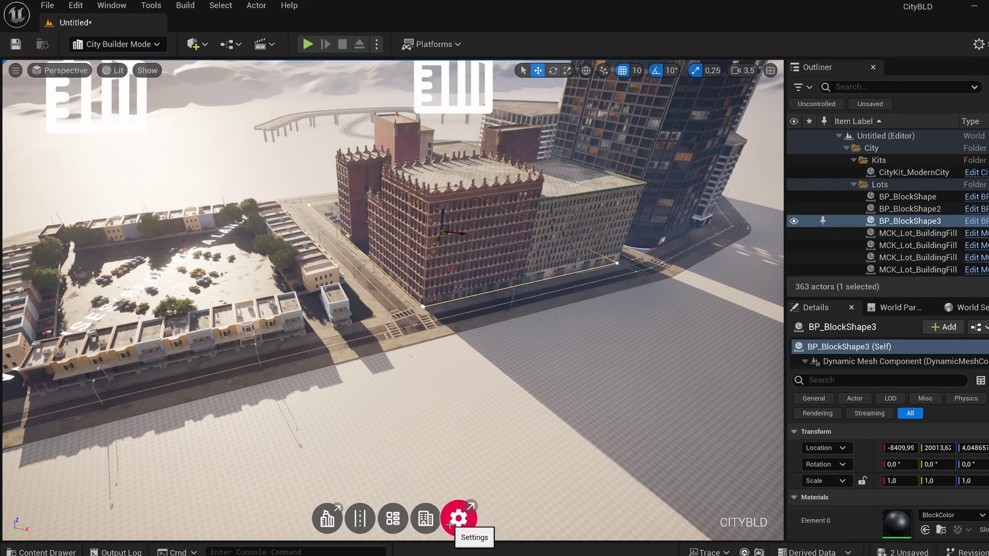
Draw a curved road with the road tool from the intersection near the brick building, looping toward the street by the tower
{"action": "left_click", "coordinate": [359, 518]}
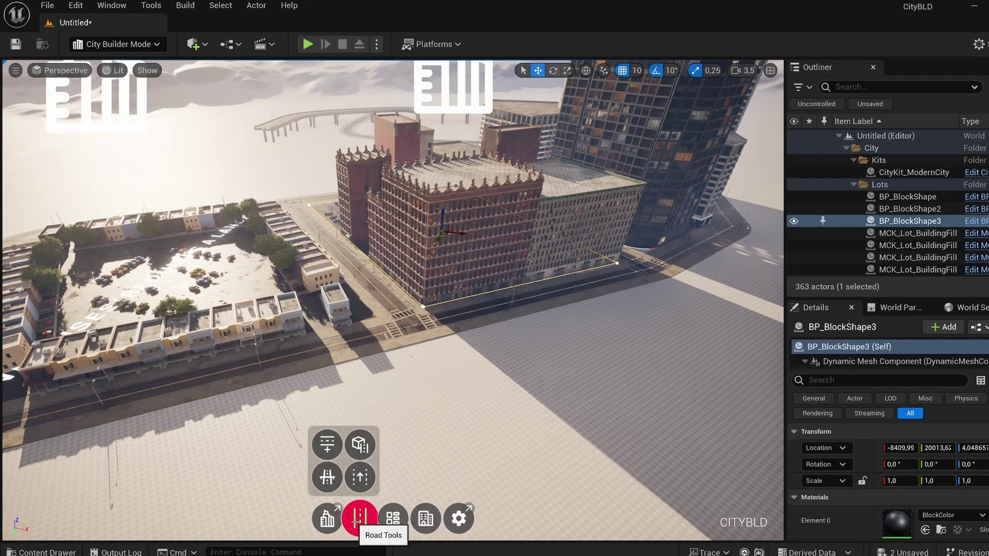
{"action": "left_click", "coordinate": [328, 449]}
{"action": "left_click", "coordinate": [299, 479]}
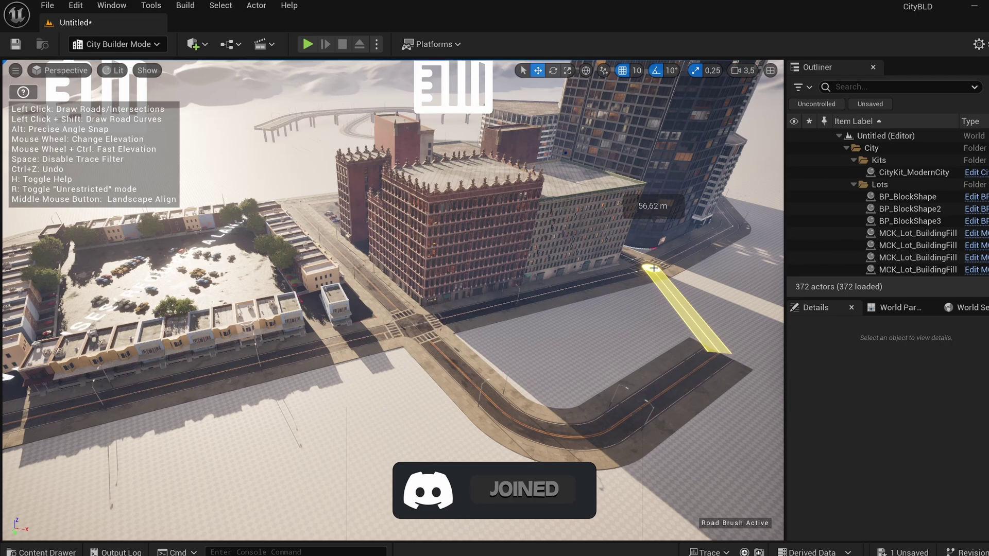
{"action": "key", "text": "Escape"}
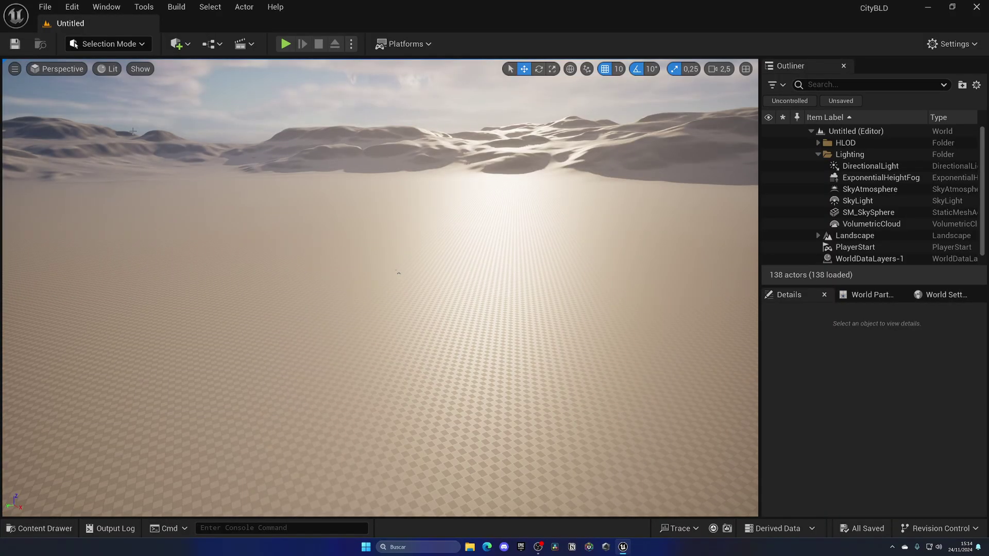
Switch the editor to City Builder mode and add the Modern City kit to the current map
{"action": "left_click", "coordinate": [110, 45]}
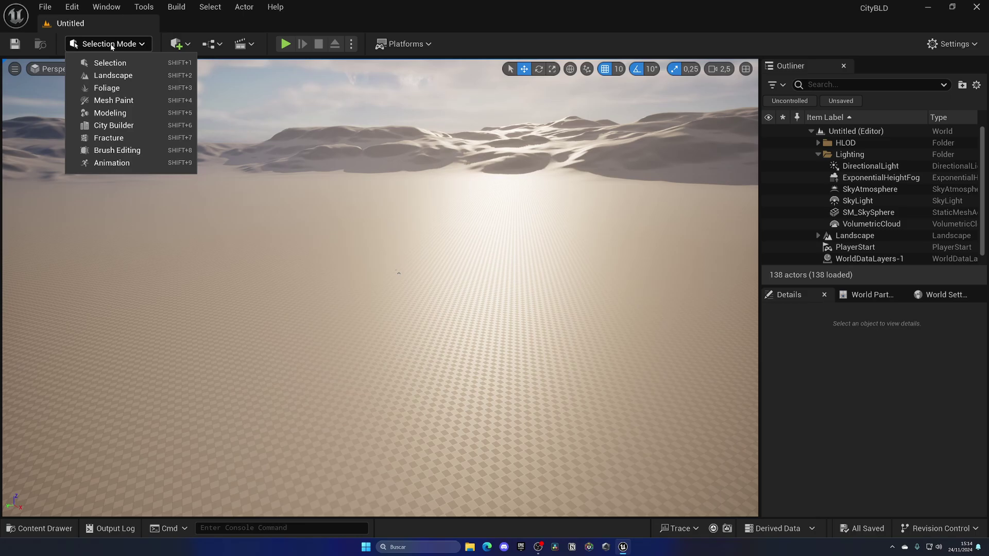
{"action": "left_click", "coordinate": [122, 130]}
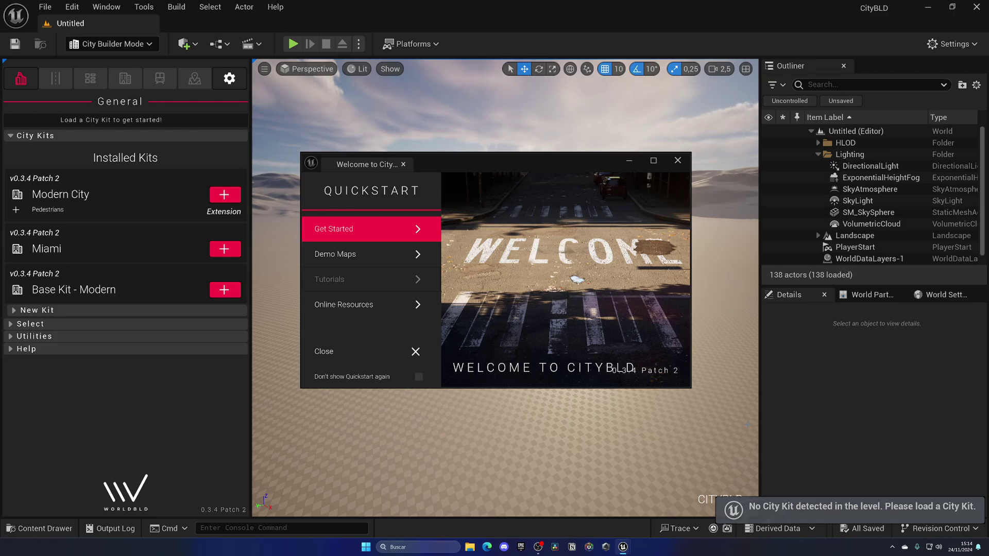
{"action": "left_click", "coordinate": [678, 160]}
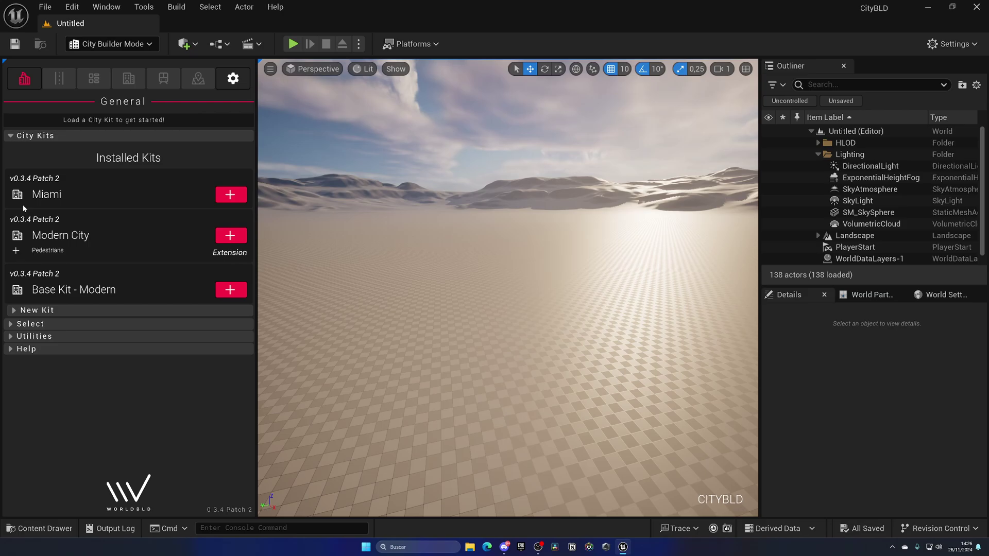
{"action": "left_click", "coordinate": [123, 310]}
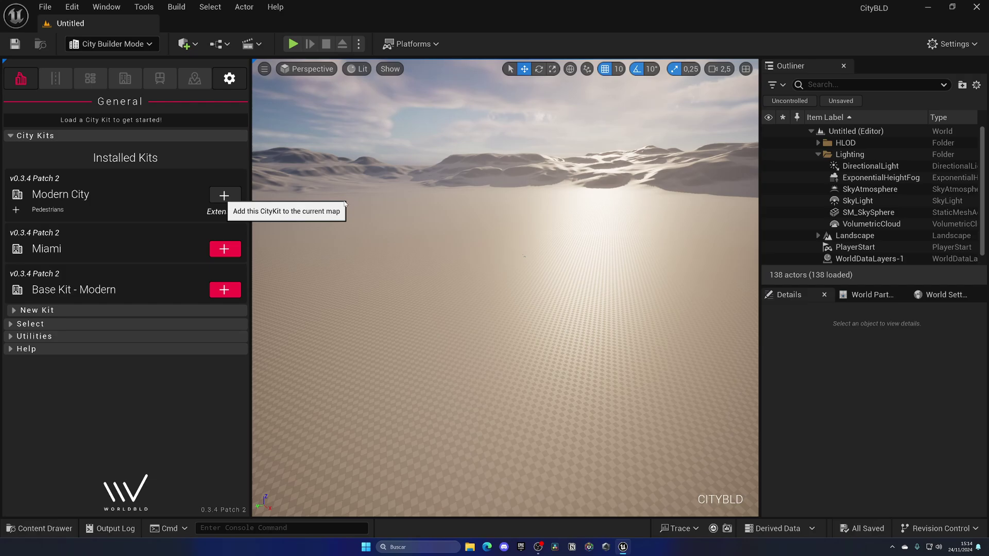
{"action": "left_click", "coordinate": [224, 196]}
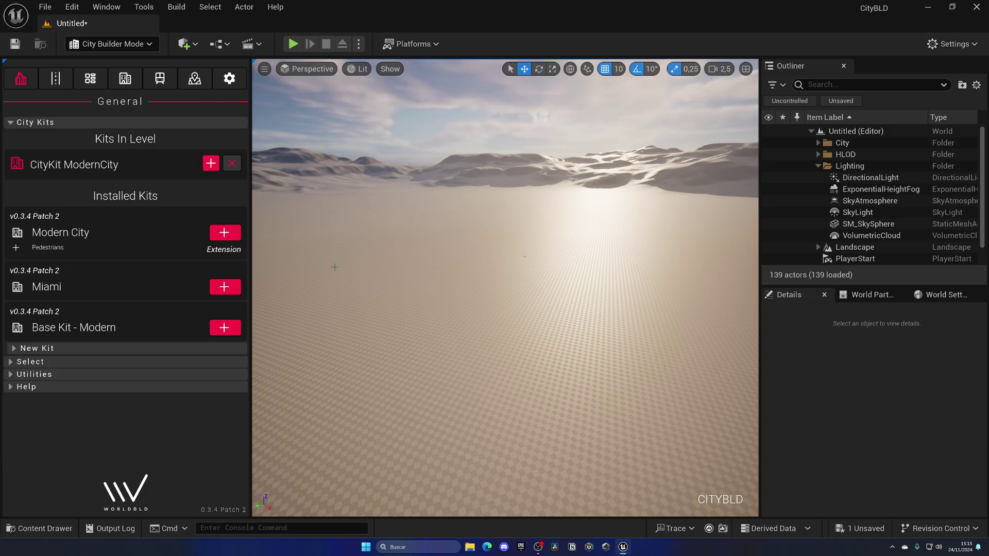
Set the road tool's preset to Modern - Two Lane A - Sidewalks
{"action": "left_click", "coordinate": [55, 80]}
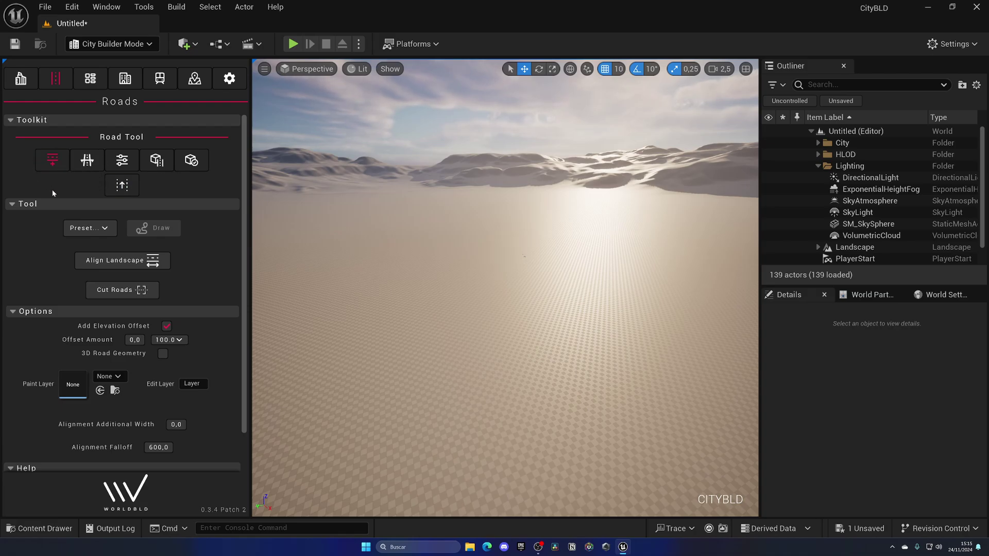
{"action": "right_click_drag", "start_coordinate": [469, 248], "coordinate": [502, 235]}
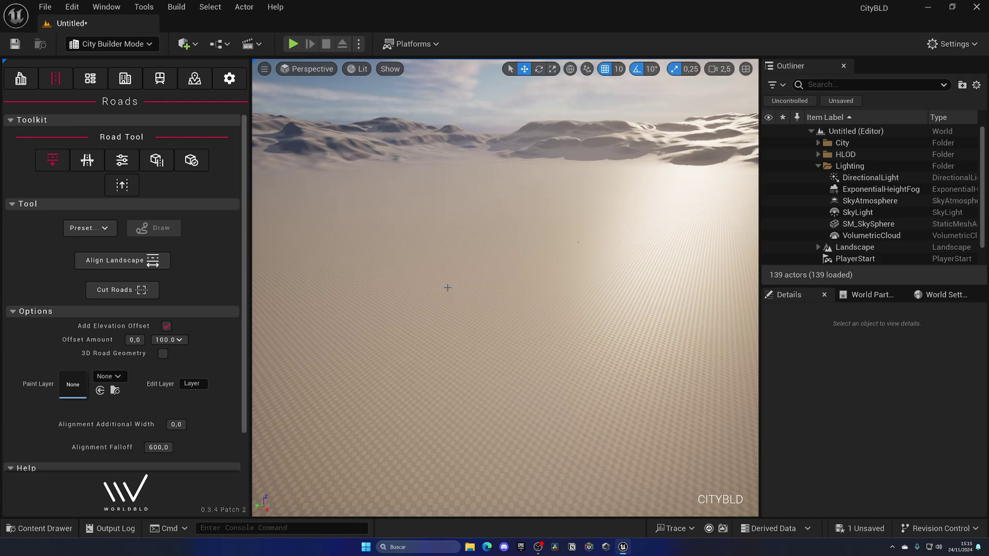
{"action": "right_click_drag", "start_coordinate": [447, 288], "coordinate": [479, 278]}
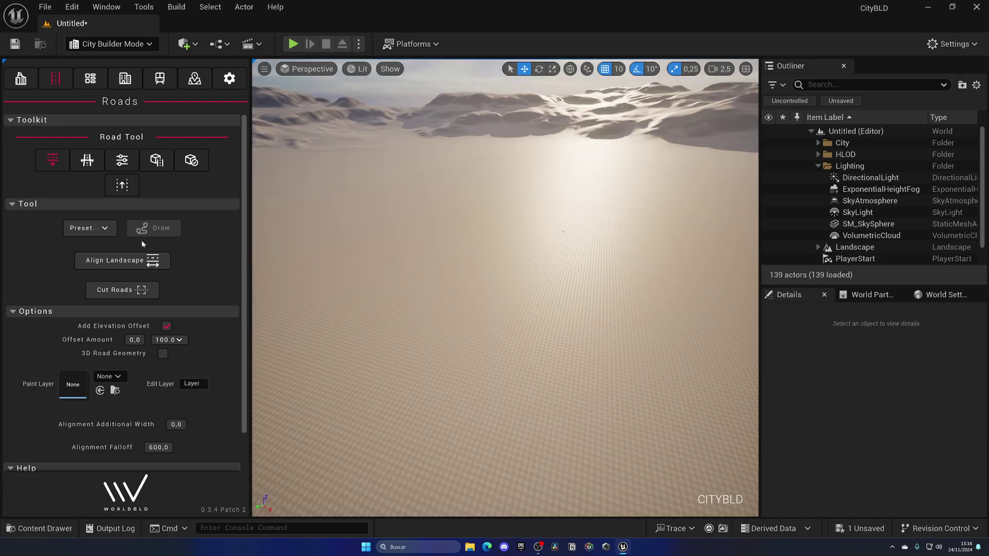
{"action": "left_click", "coordinate": [104, 228]}
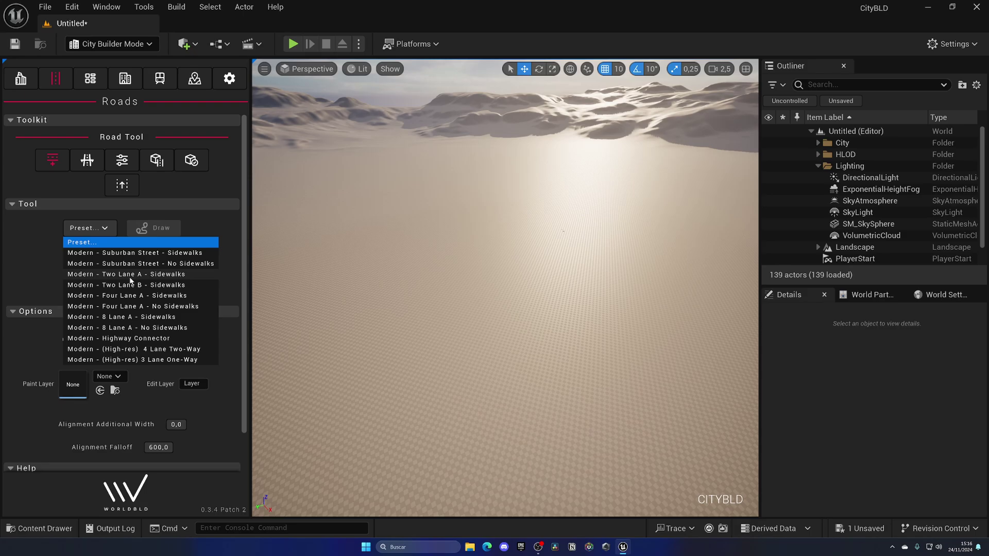
{"action": "left_click", "coordinate": [164, 275]}
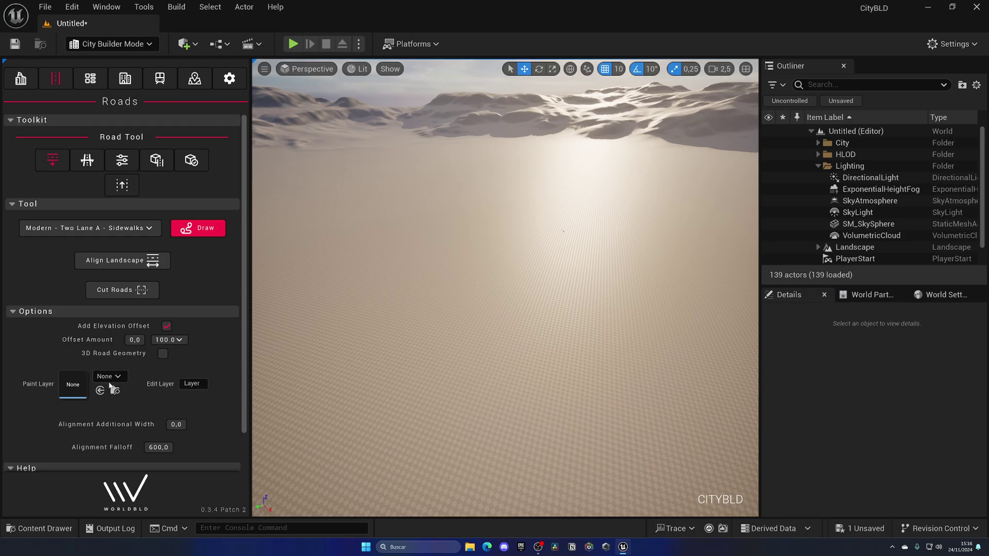
Activate road drawing and draw a long straight road section across the empty landscape
{"action": "right_click_drag", "start_coordinate": [484, 333], "coordinate": [512, 335]}
{"action": "right_click_drag", "start_coordinate": [490, 293], "coordinate": [485, 290]}
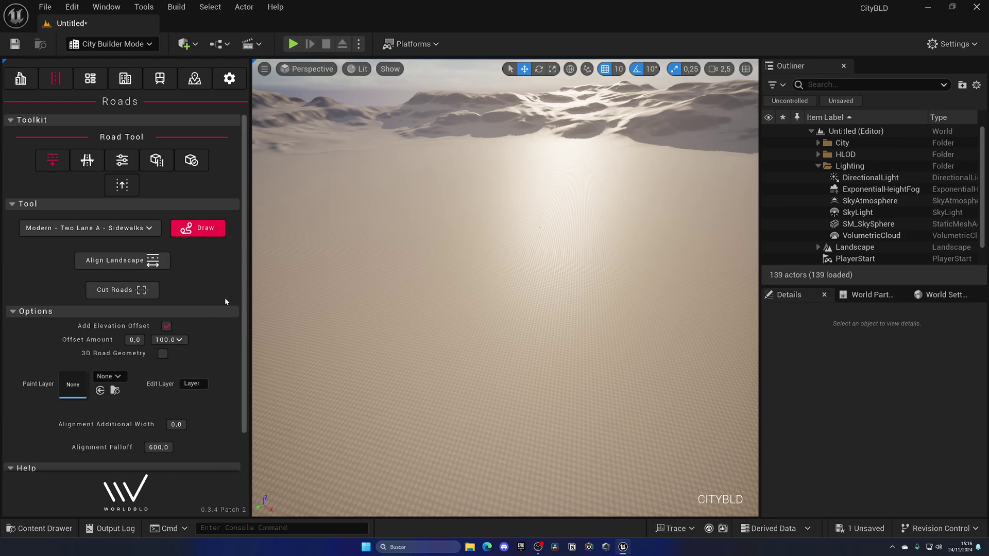
{"action": "left_click", "coordinate": [200, 231]}
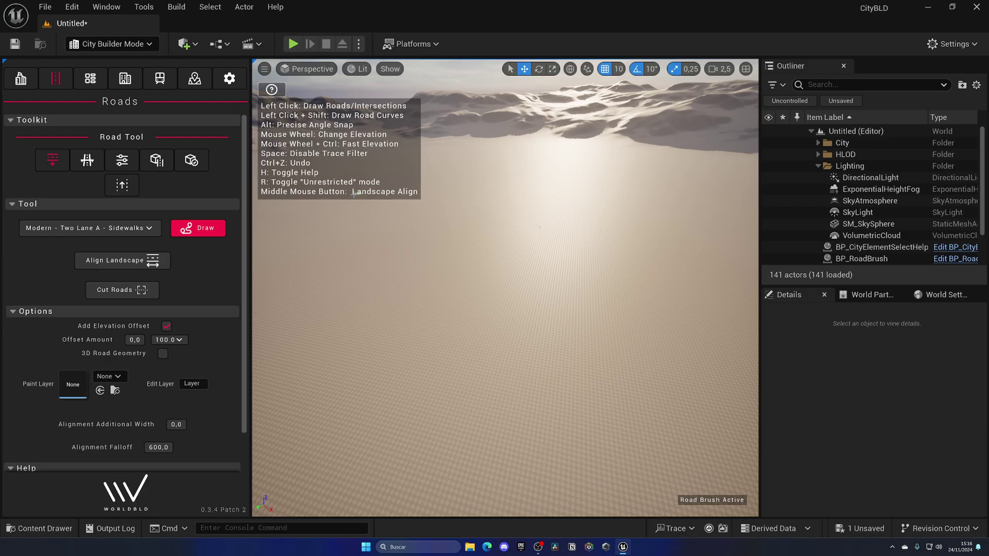
{"action": "right_click_drag", "start_coordinate": [516, 315], "coordinate": [461, 304]}
{"action": "left_click", "coordinate": [359, 320]}
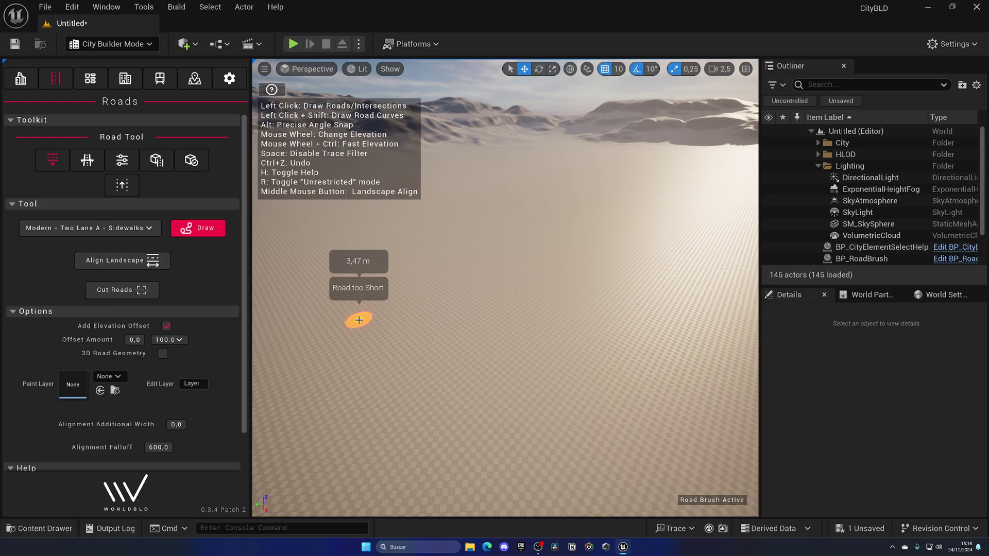
{"action": "left_click", "coordinate": [610, 213]}
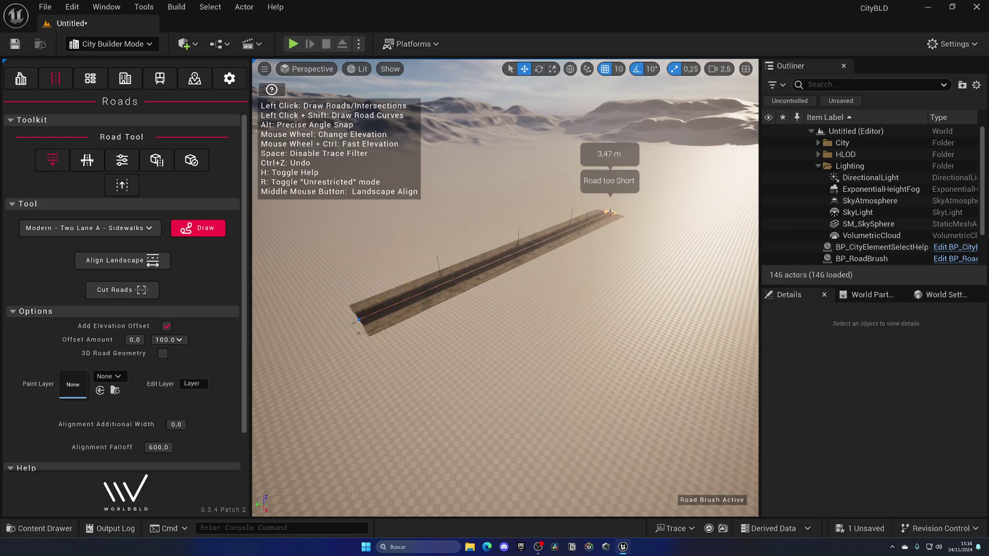
Extend the road from its far end with three more sections that form an S-shaped bend
{"action": "mouse_move", "coordinate": [566, 295]}
{"action": "right_mouse_down"}
{"action": "mouse_move", "coordinate": [585, 278]}
{"action": "mouse_move", "coordinate": [552, 298]}
{"action": "right_mouse_up"}
{"action": "key", "text": "w"}
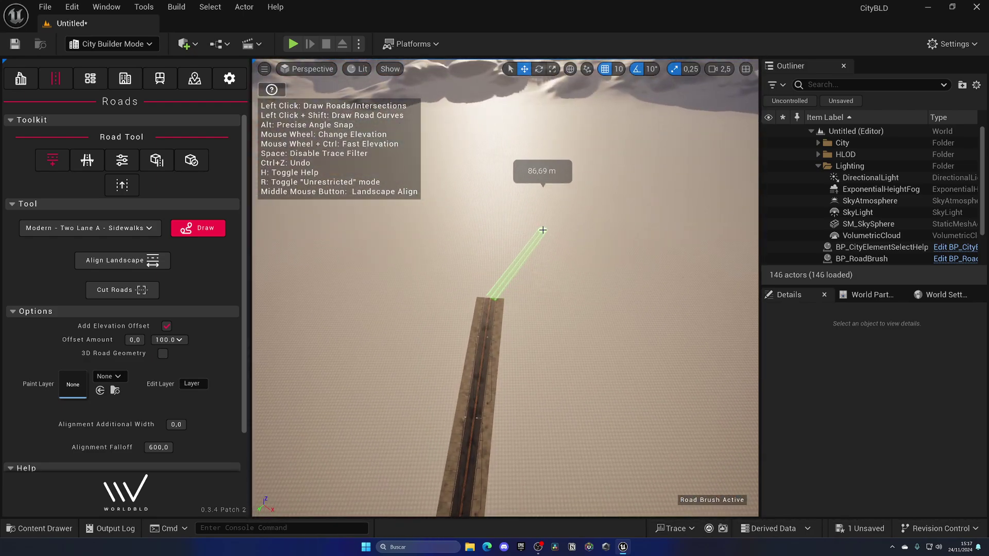
{"action": "left_click", "coordinate": [605, 221]}
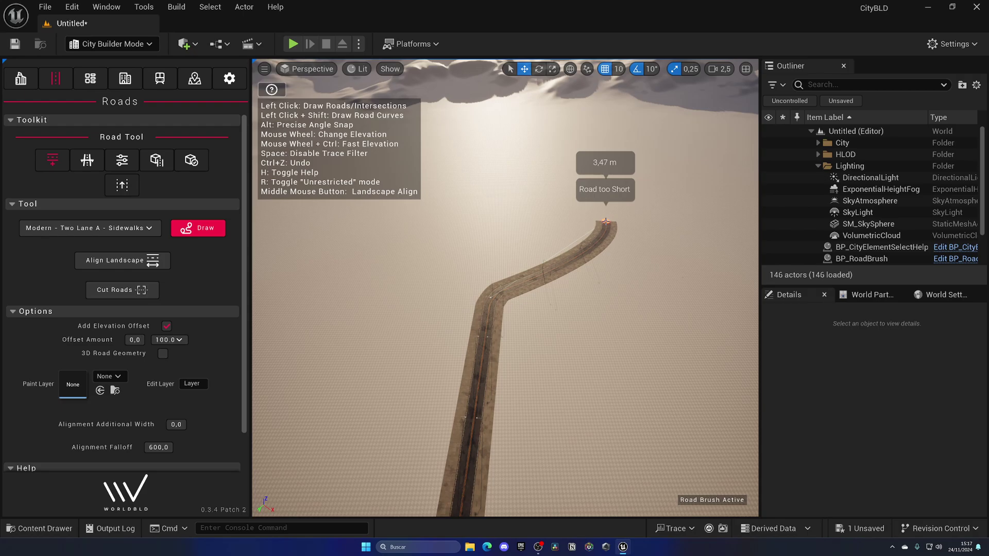
{"action": "left_click", "coordinate": [501, 169]}
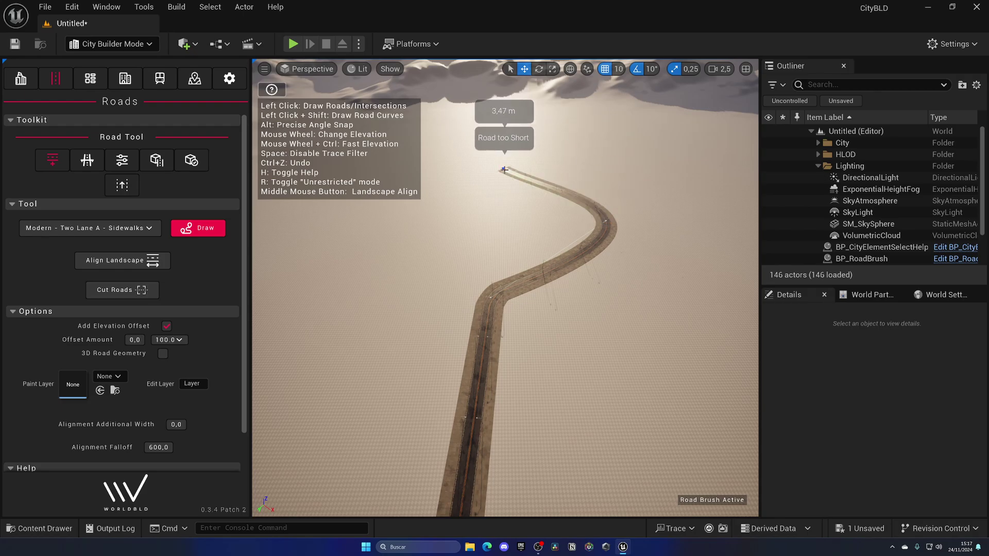
{"action": "left_click", "coordinate": [571, 132]}
Draw a second road with a short ground-level section, and ramp it up to an elevation offset of 1400
{"action": "right_click_drag", "start_coordinate": [570, 168], "coordinate": [570, 190]}
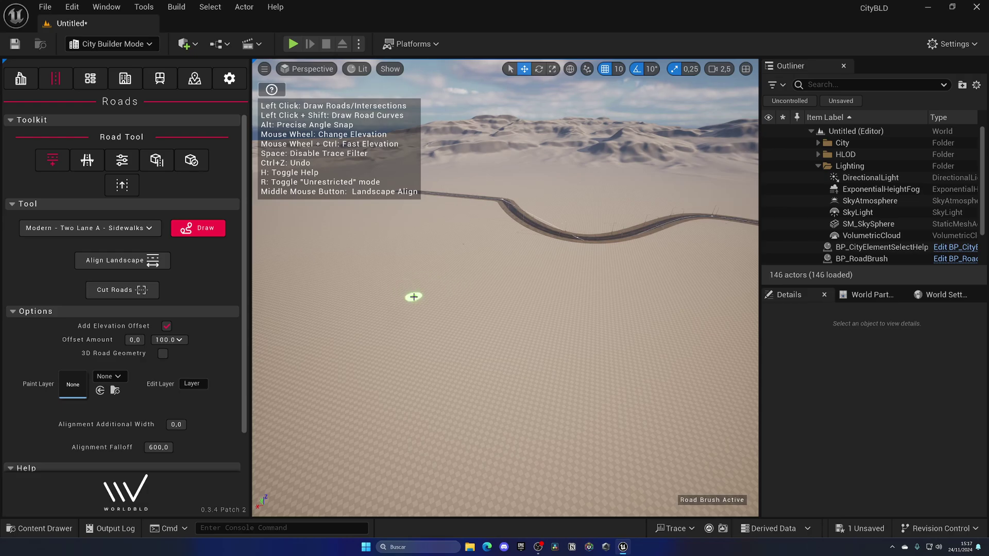
{"action": "left_click", "coordinate": [359, 298]}
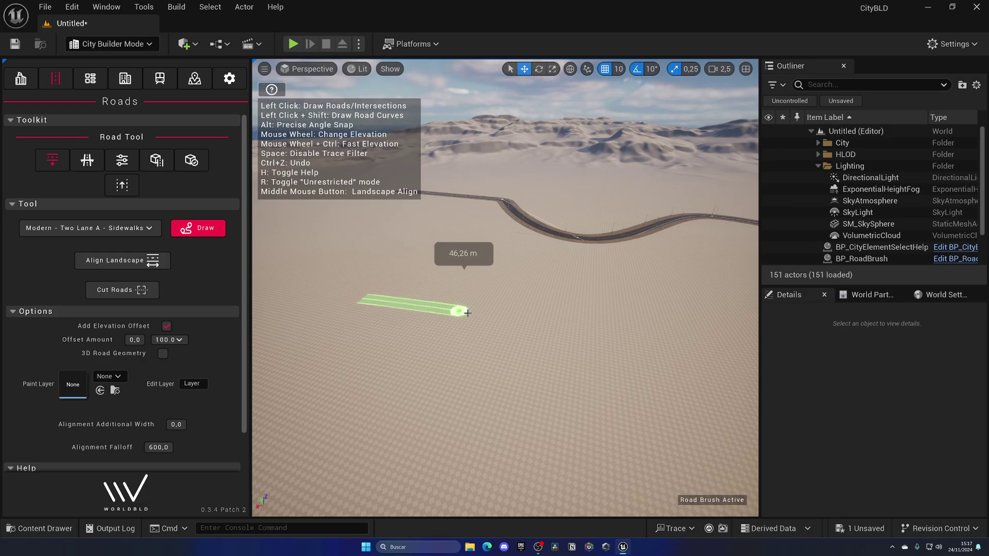
{"action": "left_click", "coordinate": [502, 315]}
{"action": "scroll", "coordinate": [592, 326], "scroll_direction": "up", "scroll_amount": 7}
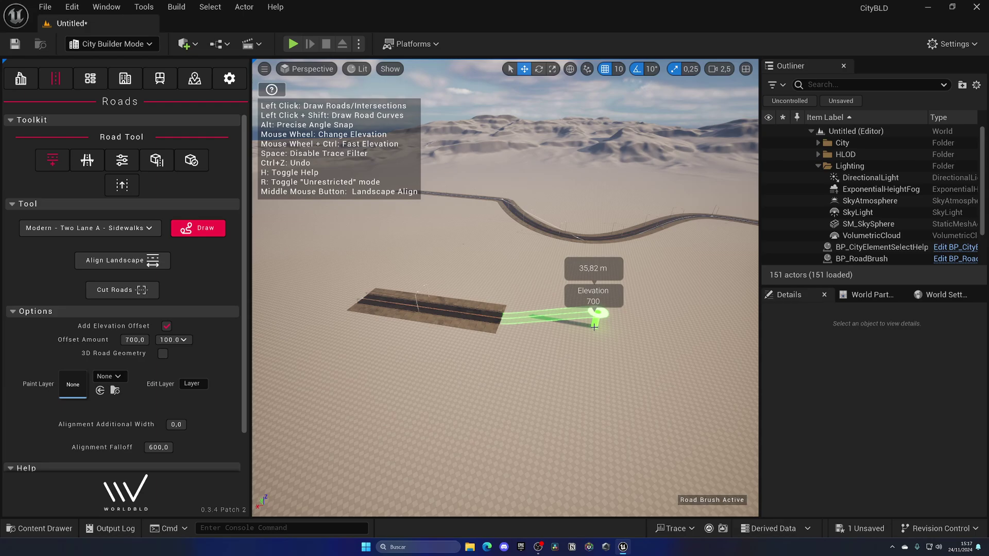
{"action": "scroll", "coordinate": [587, 328], "scroll_direction": "up", "scroll_amount": 7}
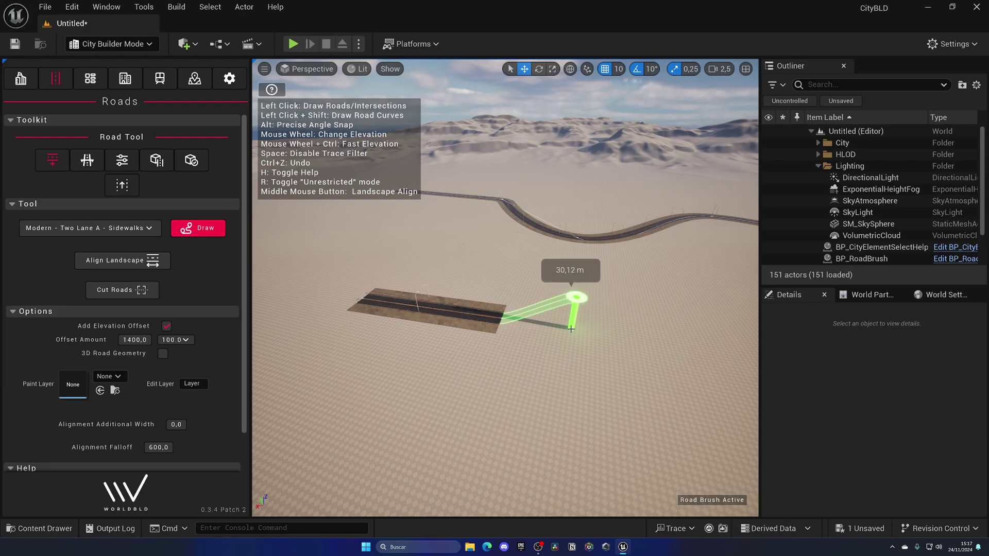
{"action": "left_click", "coordinate": [592, 336]}
Continue the raised road at elevation 1400, curving it across and beyond the ground-level road
{"action": "mouse_move", "coordinate": [591, 336]}
{"action": "right_mouse_down"}
{"action": "mouse_move", "coordinate": [620, 338]}
{"action": "mouse_move", "coordinate": [601, 336]}
{"action": "right_mouse_up"}
{"action": "left_click", "coordinate": [601, 336]}
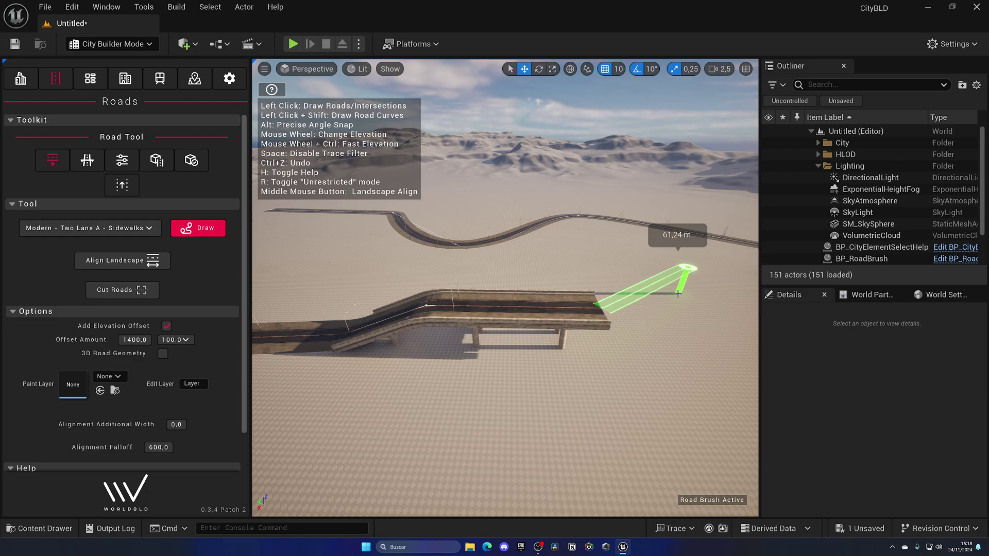
{"action": "left_click", "coordinate": [646, 249]}
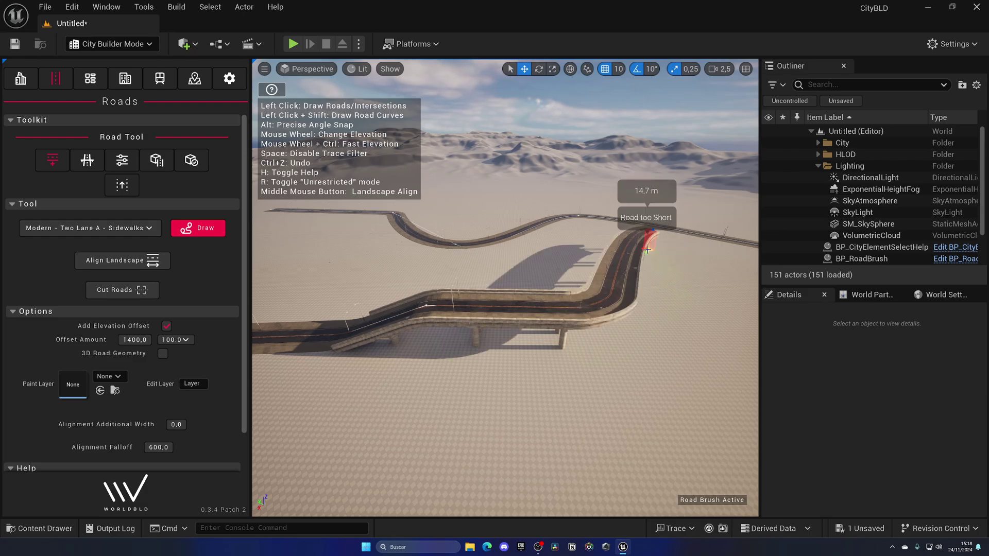
{"action": "right_click_drag", "start_coordinate": [647, 249], "coordinate": [618, 267]}
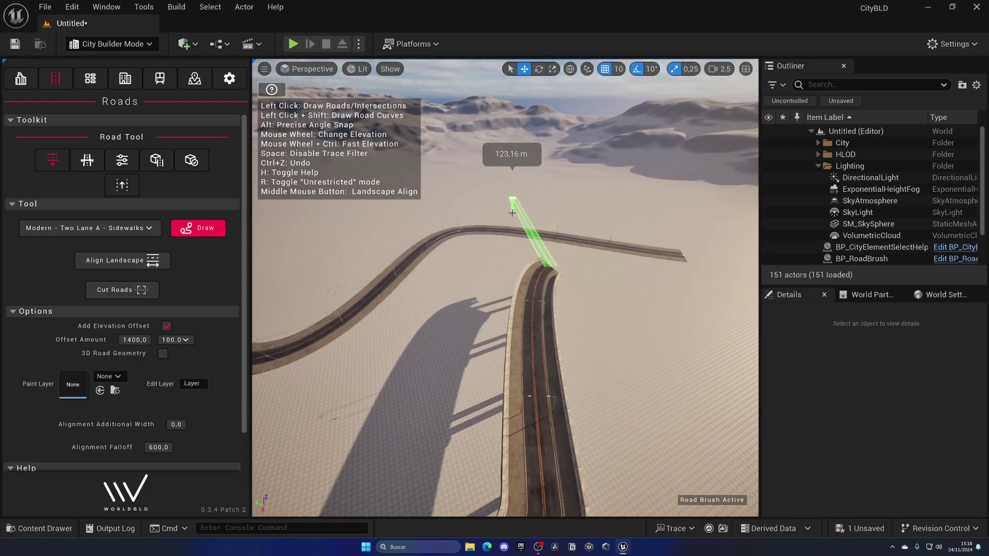
{"action": "left_click", "coordinate": [498, 251]}
{"action": "right_click_drag", "start_coordinate": [499, 251], "coordinate": [453, 235]}
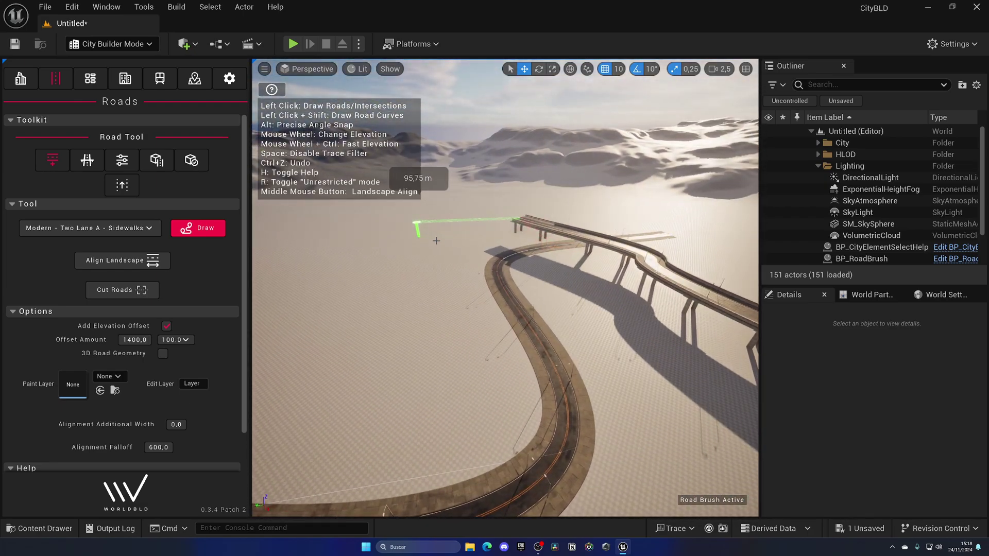
{"action": "left_click", "coordinate": [436, 241]}
With the elevation offset back at 0, draw a side road from the middle of the ground-level road, looping round to its open end
{"action": "mouse_move", "coordinate": [437, 241]}
{"action": "right_mouse_down"}
{"action": "mouse_move", "coordinate": [474, 260]}
{"action": "mouse_move", "coordinate": [462, 263]}
{"action": "mouse_move", "coordinate": [485, 282]}
{"action": "mouse_move", "coordinate": [447, 284]}
{"action": "right_mouse_up"}
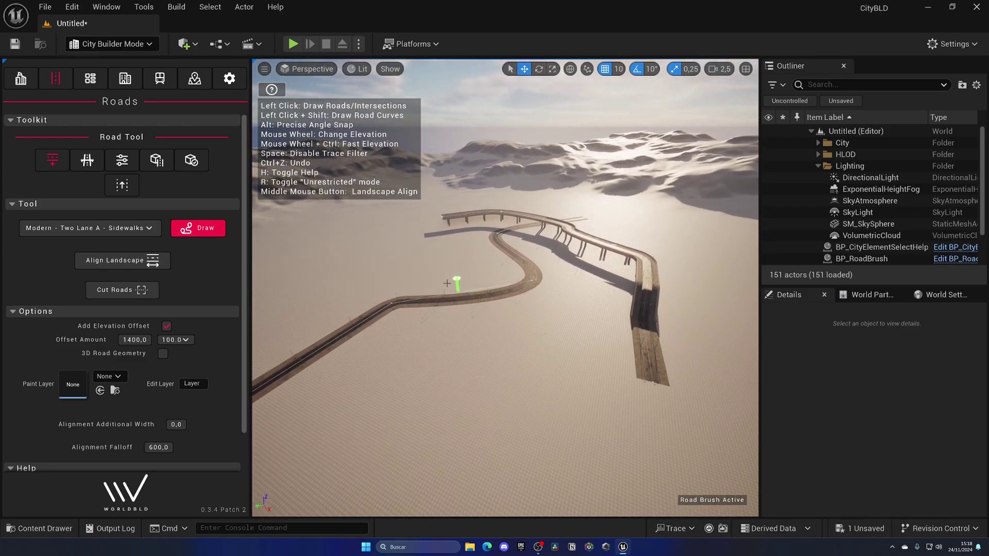
{"action": "scroll", "coordinate": [452, 304], "scroll_direction": "down", "scroll_amount": 17}
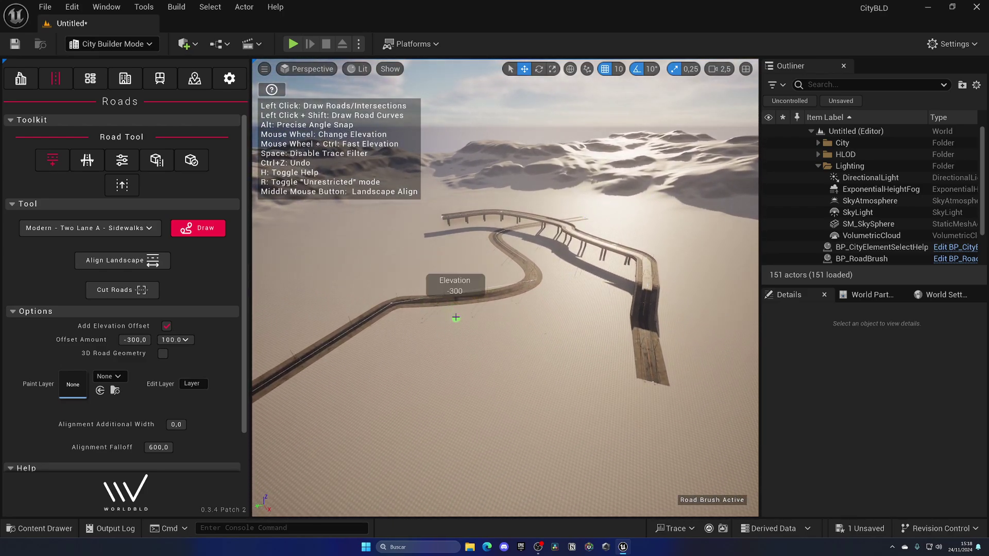
{"action": "scroll", "coordinate": [455, 317], "scroll_direction": "up", "scroll_amount": 1}
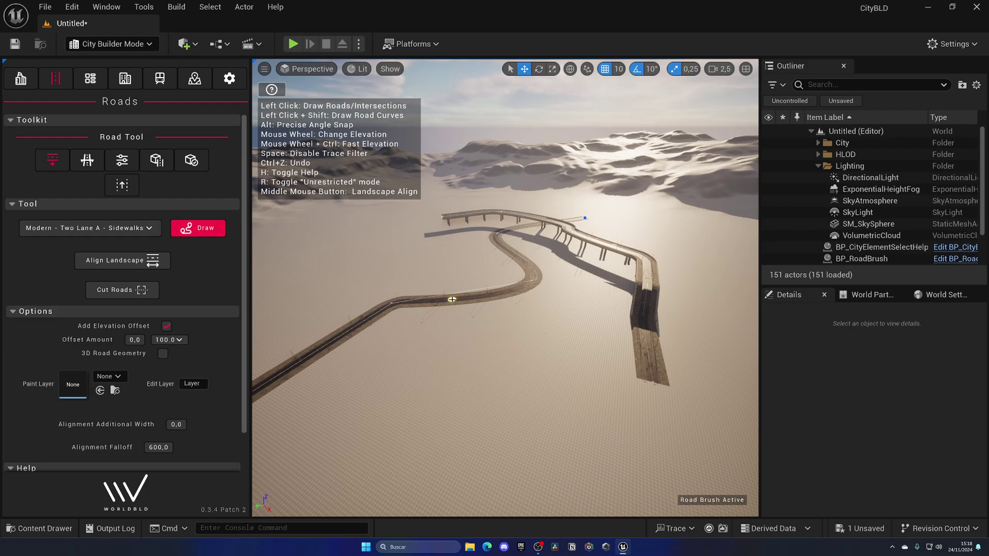
{"action": "left_click", "coordinate": [450, 296]}
{"action": "right_click_drag", "start_coordinate": [466, 390], "coordinate": [490, 397]}
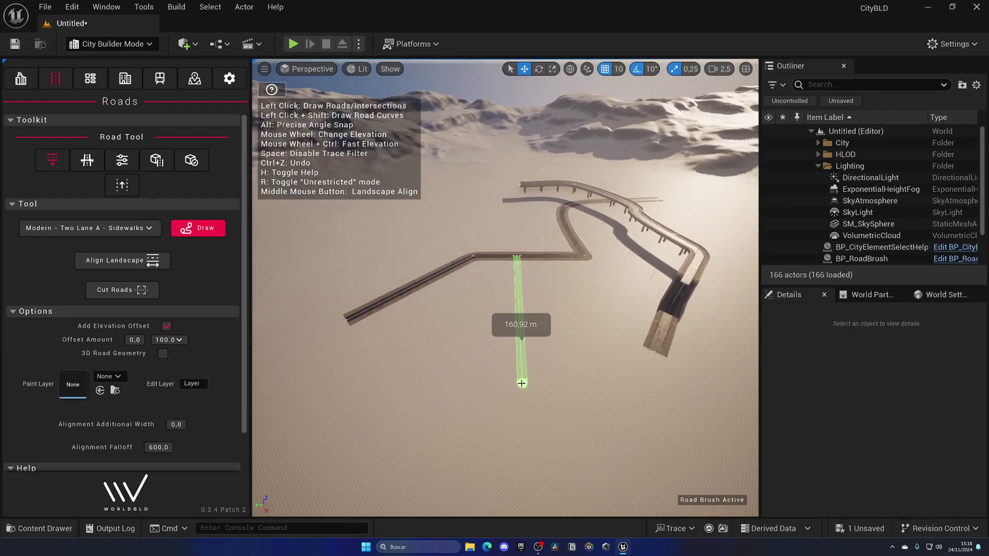
{"action": "left_click", "coordinate": [521, 383]}
{"action": "left_click", "coordinate": [402, 372]}
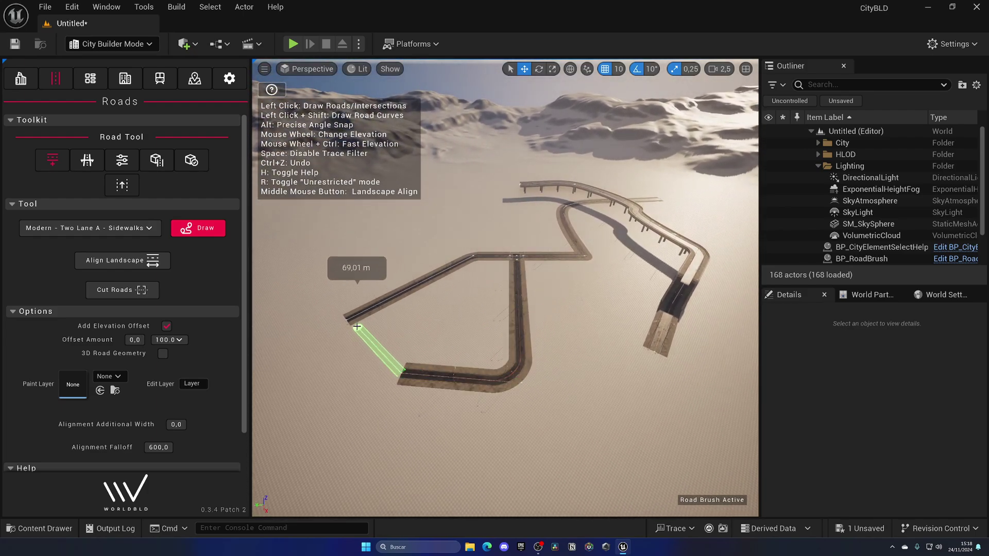
{"action": "left_click", "coordinate": [350, 319]}
{"action": "mouse_move", "coordinate": [396, 327]}
{"action": "right_mouse_down"}
{"action": "mouse_move", "coordinate": [415, 338]}
{"action": "mouse_move", "coordinate": [459, 334]}
{"action": "right_mouse_up"}
{"action": "key", "text": "w"}
{"action": "key", "text": "Escape"}
{"action": "key", "text": "s"}
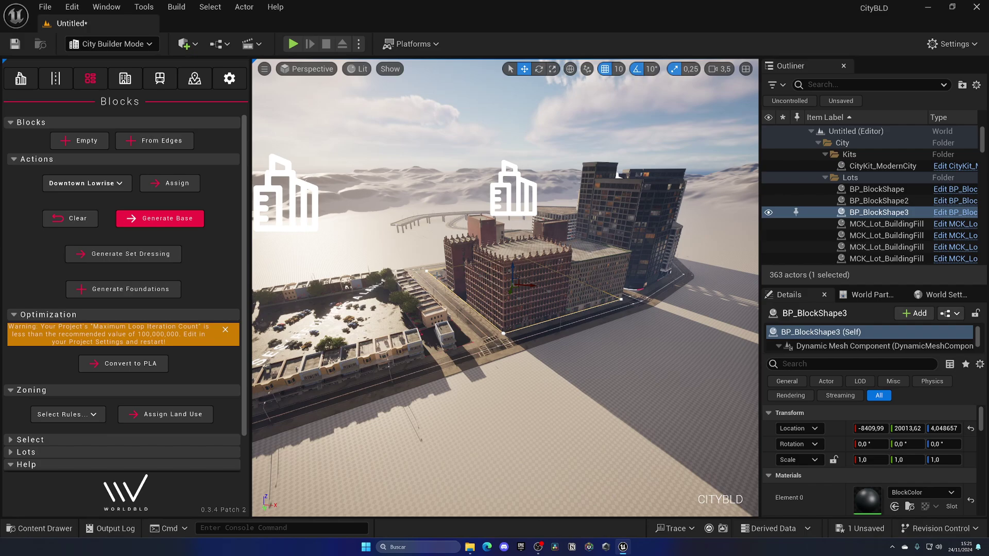
Enable Simple View in the CityBLD settings
{"action": "left_click", "coordinate": [229, 78]}
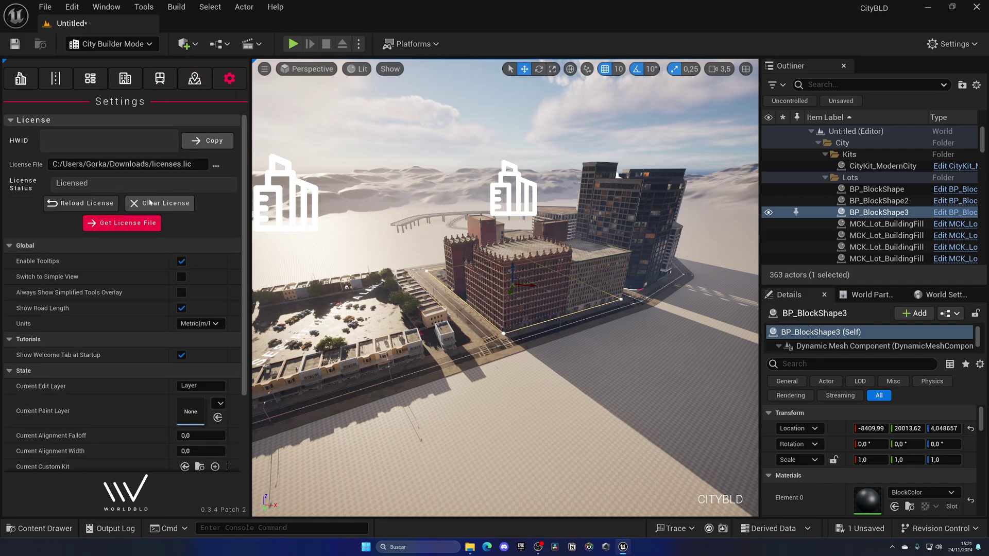
{"action": "left_click", "coordinate": [181, 276]}
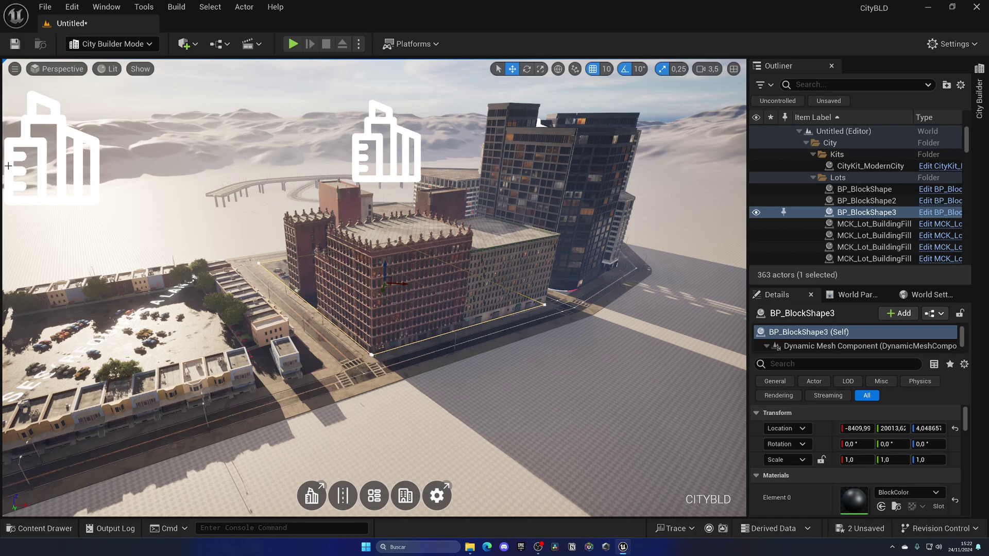
{"action": "right_click_drag", "start_coordinate": [272, 302], "coordinate": [258, 326]}
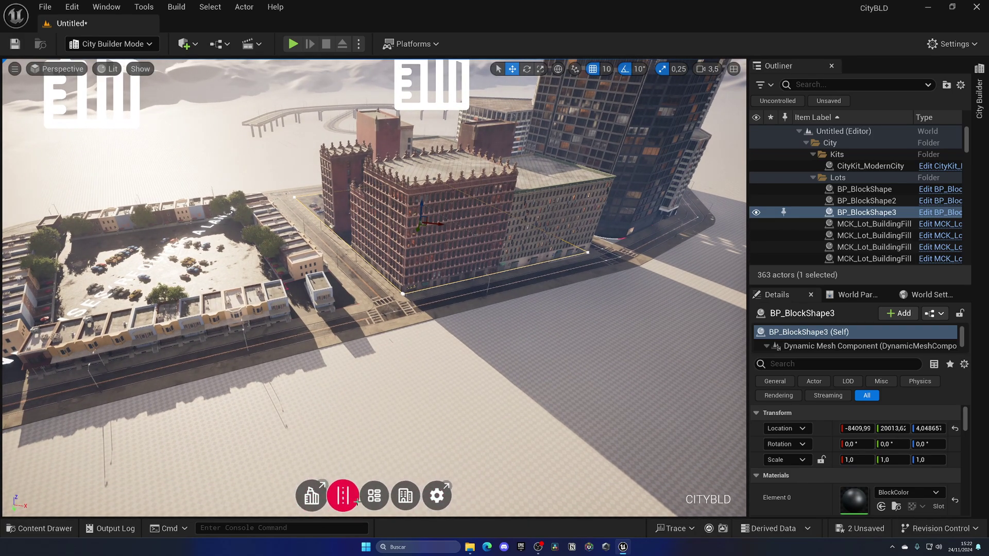
Draw a two-lane road with sidewalks from the crosswalk intersection beside the brick building, looping round to rejoin the main road near the tower
{"action": "left_click", "coordinate": [342, 495]}
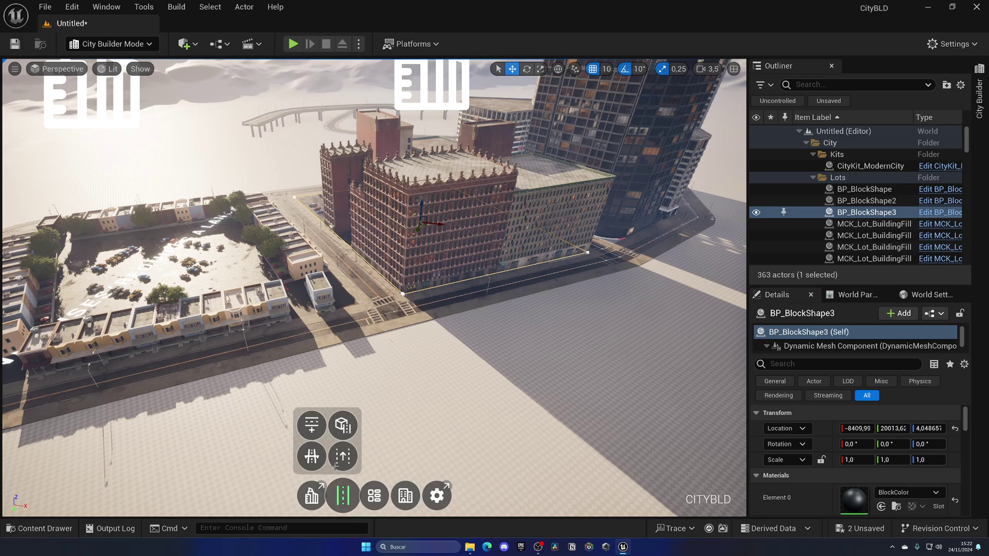
{"action": "left_click", "coordinate": [312, 427]}
{"action": "left_click", "coordinate": [278, 457]}
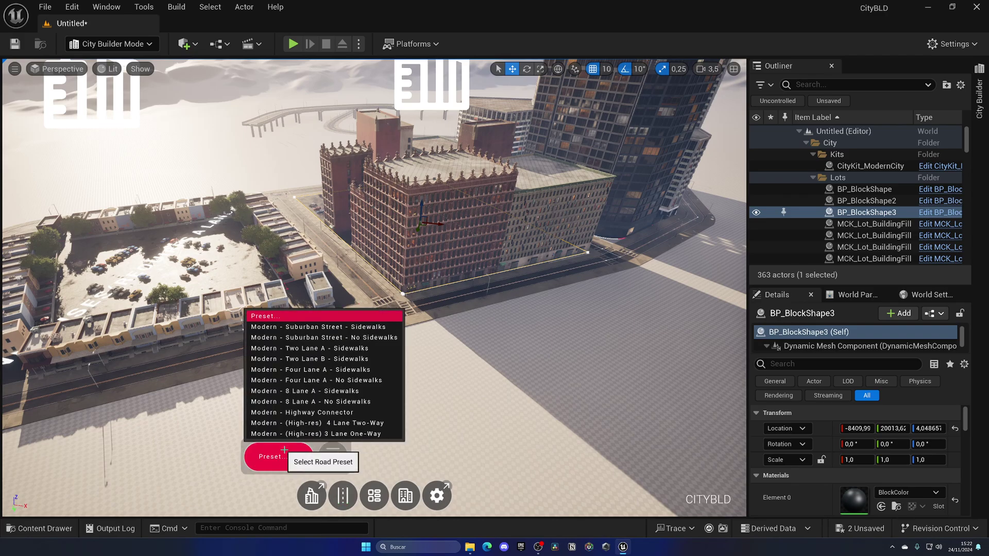
{"action": "left_click", "coordinate": [326, 380]}
{"action": "left_click", "coordinate": [376, 455]}
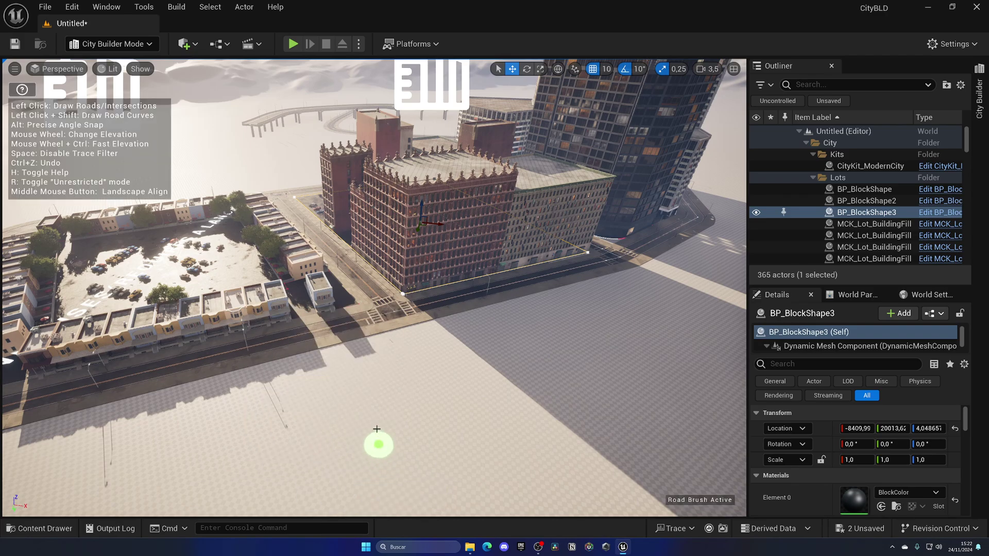
{"action": "left_click", "coordinate": [393, 311]}
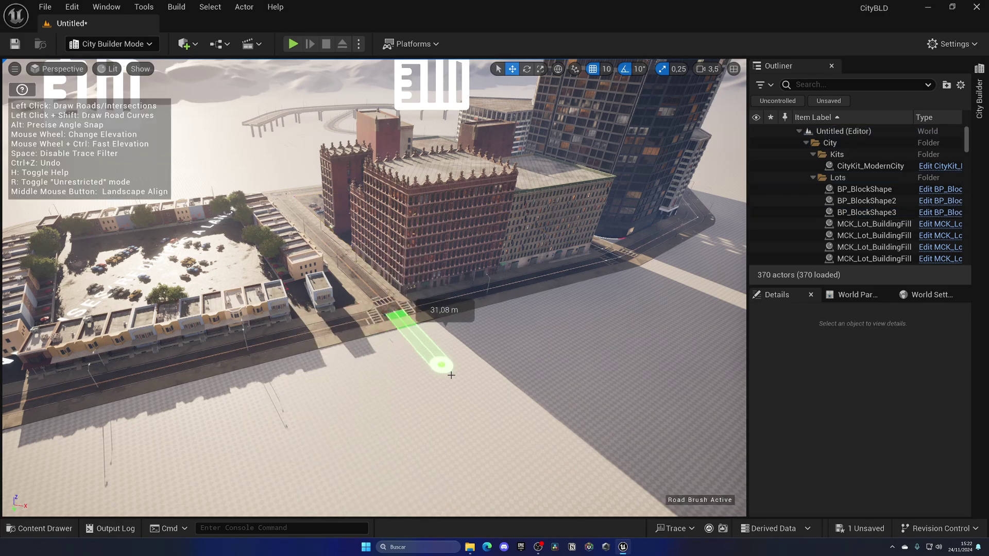
{"action": "left_click", "coordinate": [529, 443]}
{"action": "left_click", "coordinate": [693, 339]}
{"action": "left_click", "coordinate": [623, 256]}
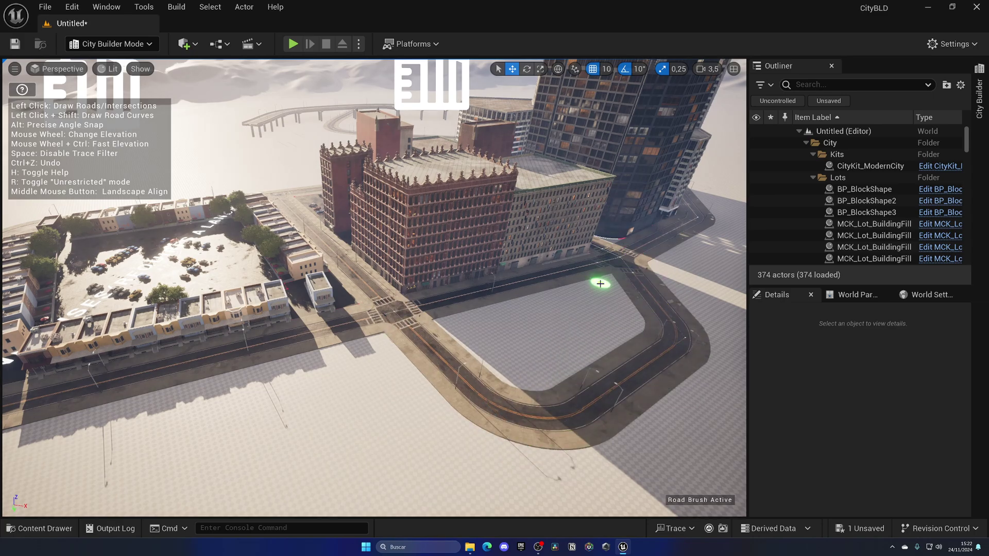
{"action": "key", "text": "Escape"}
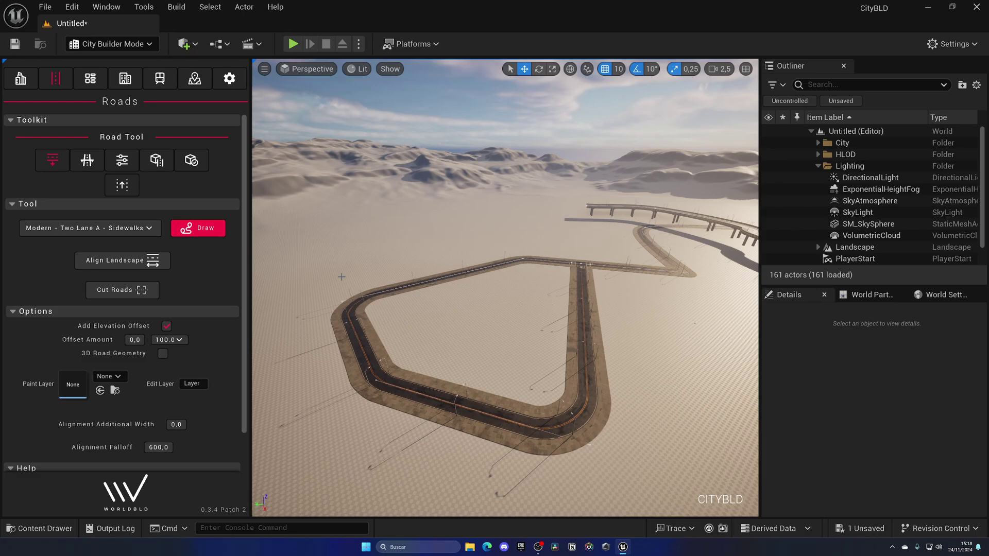
Create a city block from the inner street edge of the closed road loop
{"action": "left_click", "coordinate": [89, 85]}
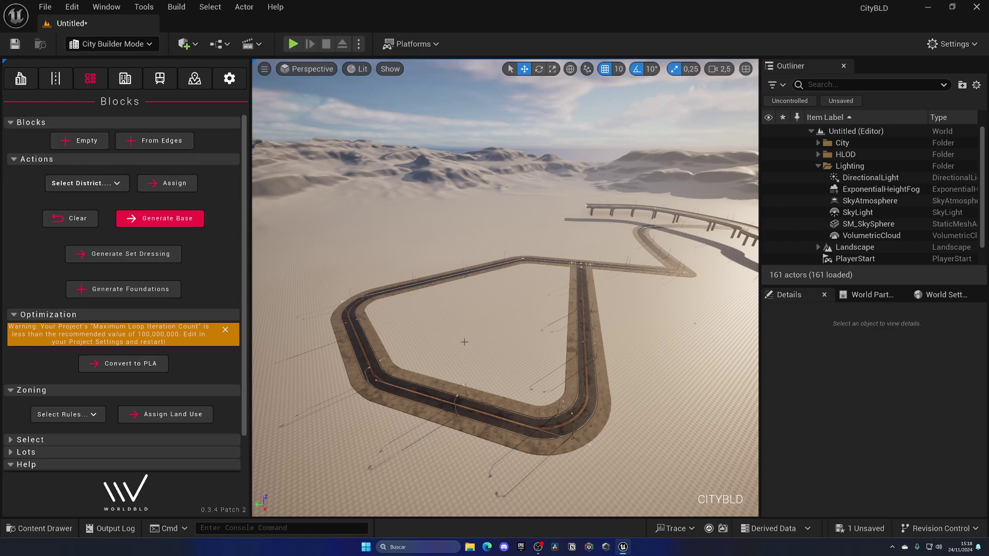
{"action": "left_click", "coordinate": [172, 147]}
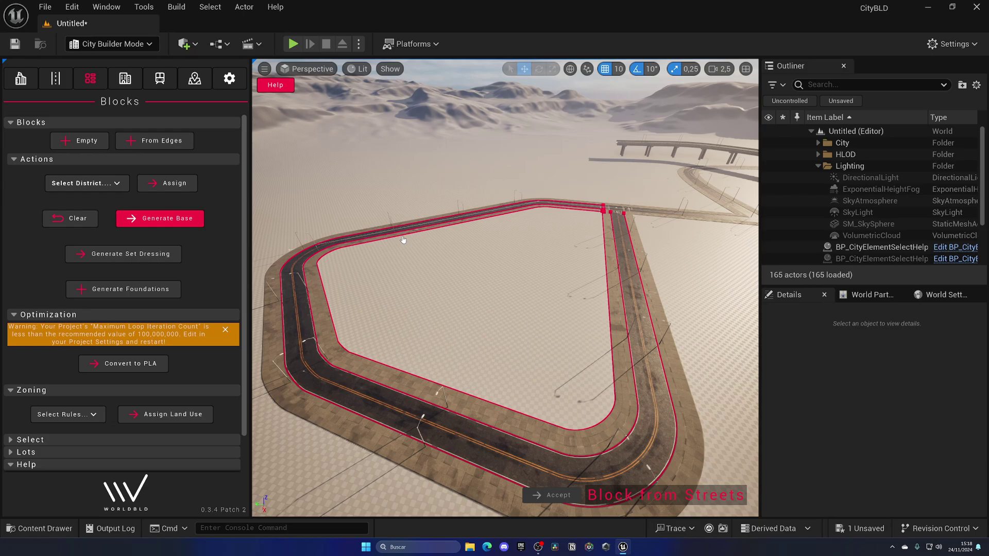
{"action": "left_click", "coordinate": [365, 247]}
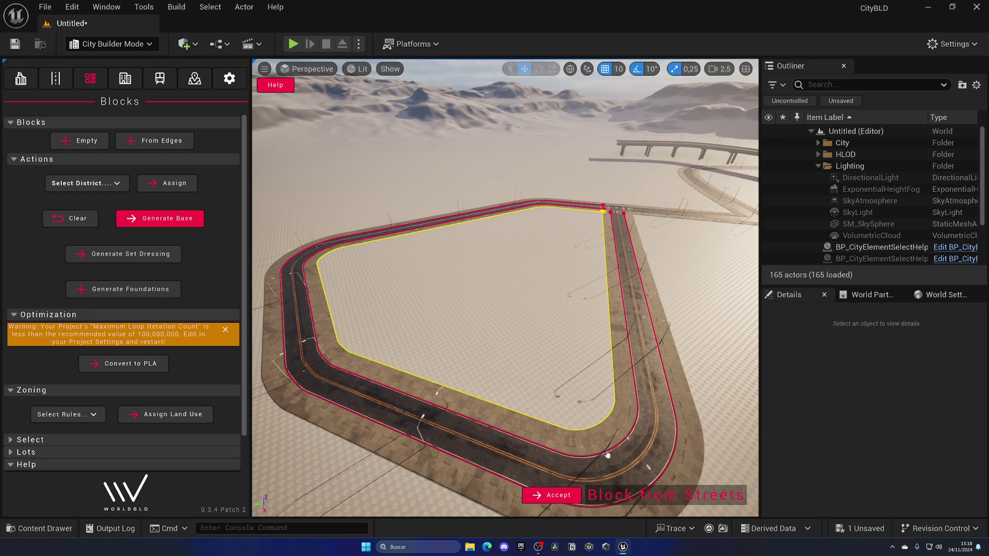
{"action": "left_click", "coordinate": [550, 495]}
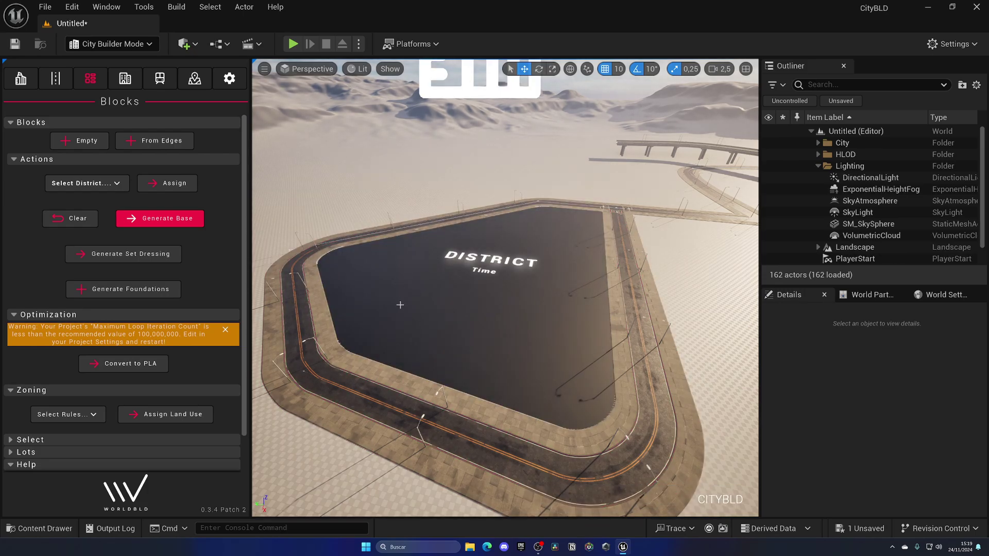
Select the new block inside the road loop and assign it the Downtown Highrise district
{"action": "mouse_move", "coordinate": [422, 312]}
{"action": "right_mouse_down"}
{"action": "mouse_move", "coordinate": [521, 312]}
{"action": "mouse_move", "coordinate": [438, 311]}
{"action": "right_mouse_up"}
{"action": "left_click", "coordinate": [422, 312]}
{"action": "right_click_drag", "start_coordinate": [346, 317], "coordinate": [257, 318]}
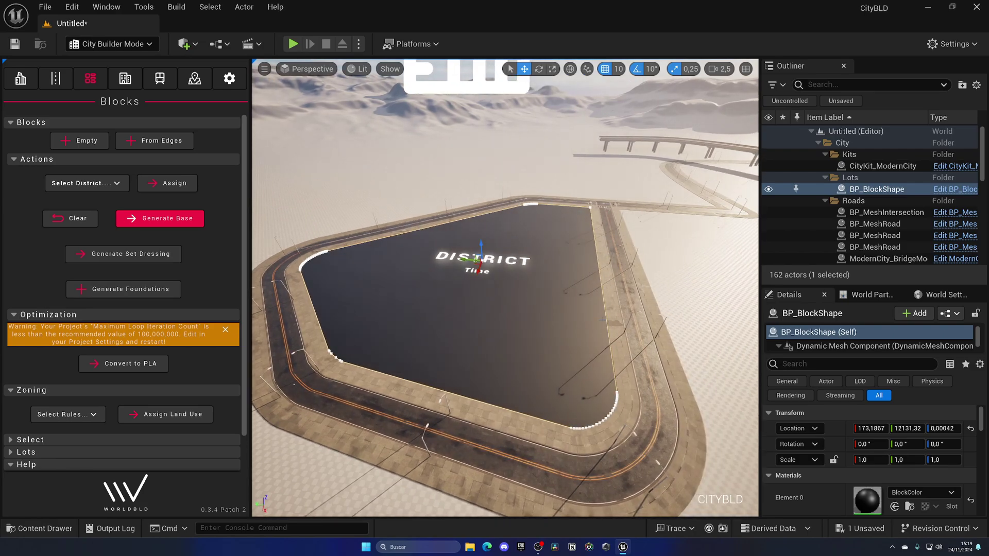
{"action": "right_click_drag", "start_coordinate": [316, 268], "coordinate": [399, 265]}
{"action": "key", "text": "w"}
{"action": "key", "text": "a"}
{"action": "key", "text": "d"}
{"action": "key", "text": "s"}
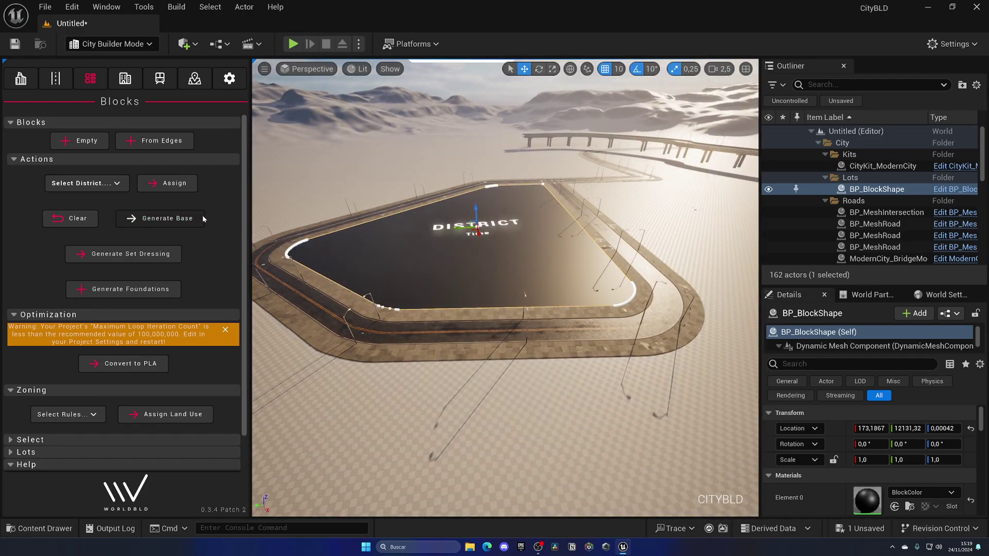
{"action": "left_click", "coordinate": [109, 186]}
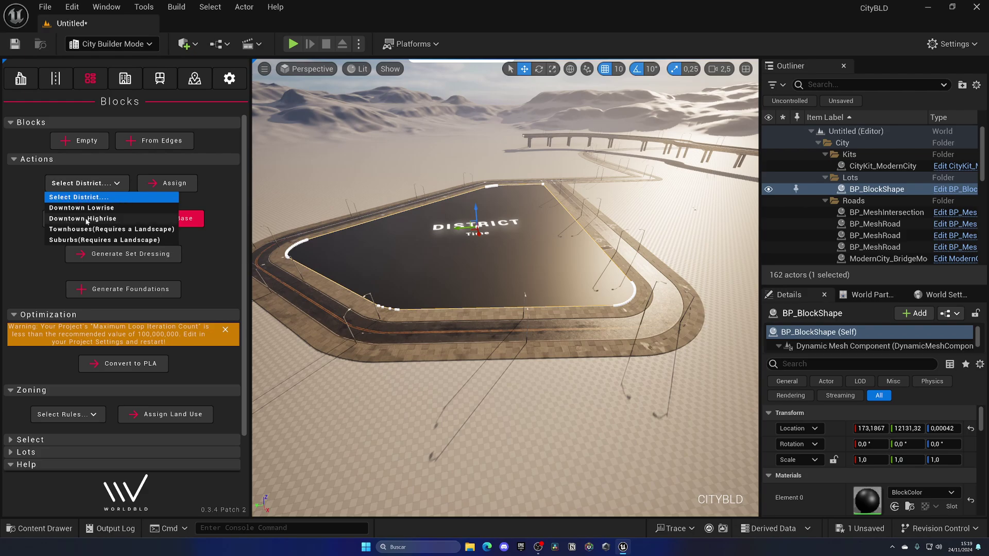
{"action": "left_click", "coordinate": [109, 219]}
{"action": "left_click", "coordinate": [173, 183]}
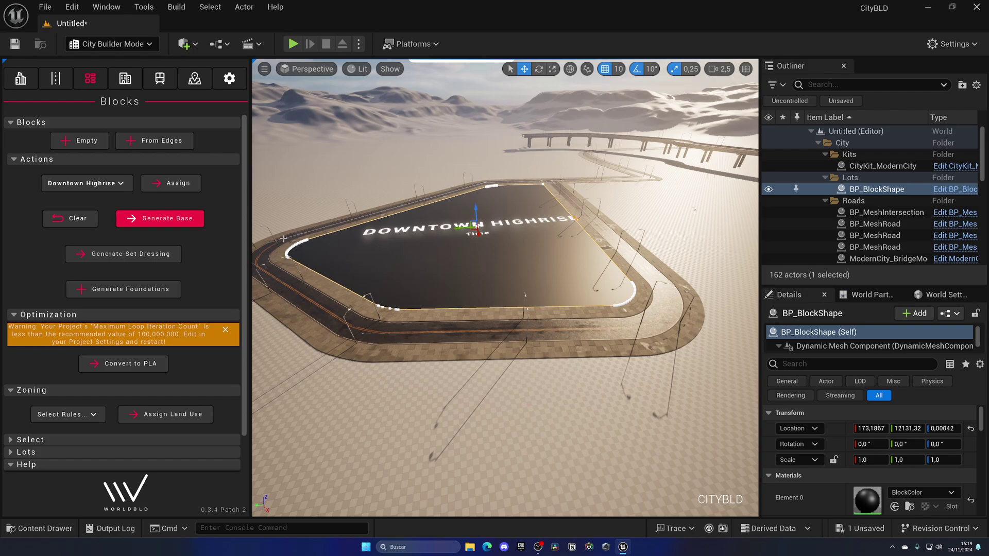
Generate the base buildings for the Downtown Highrise block and view them from different sides
{"action": "right_click_drag", "start_coordinate": [440, 256], "coordinate": [439, 256]}
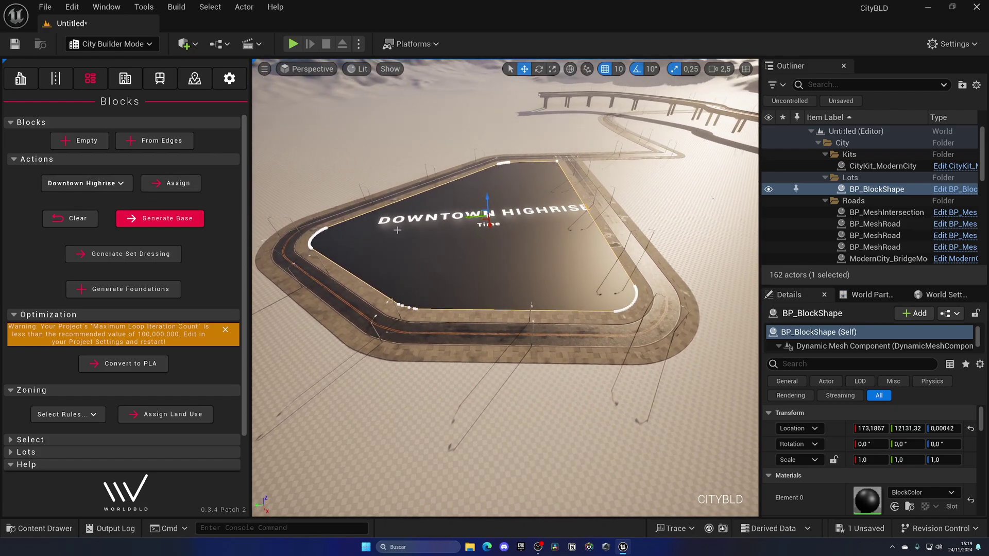
{"action": "right_click_drag", "start_coordinate": [463, 229], "coordinate": [463, 229]}
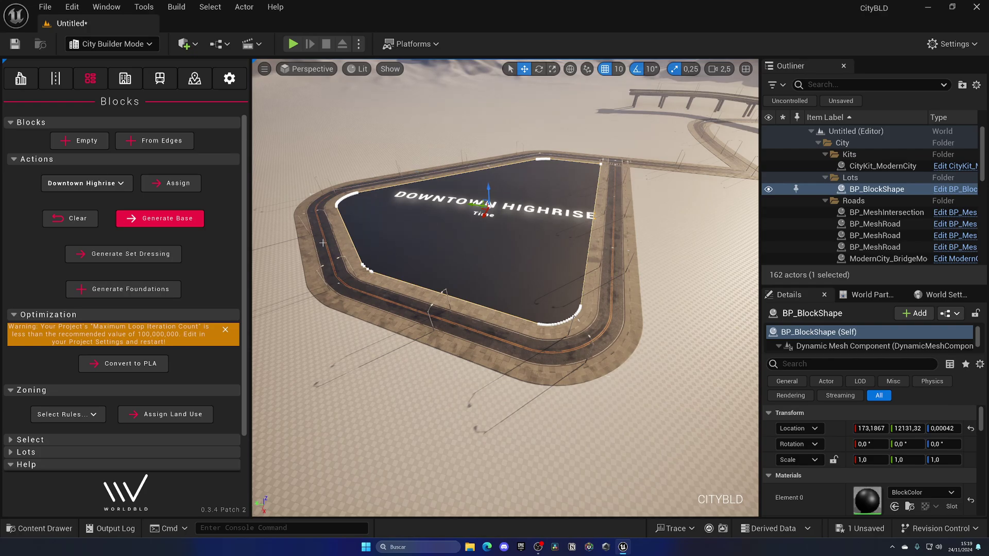
{"action": "left_click", "coordinate": [165, 224]}
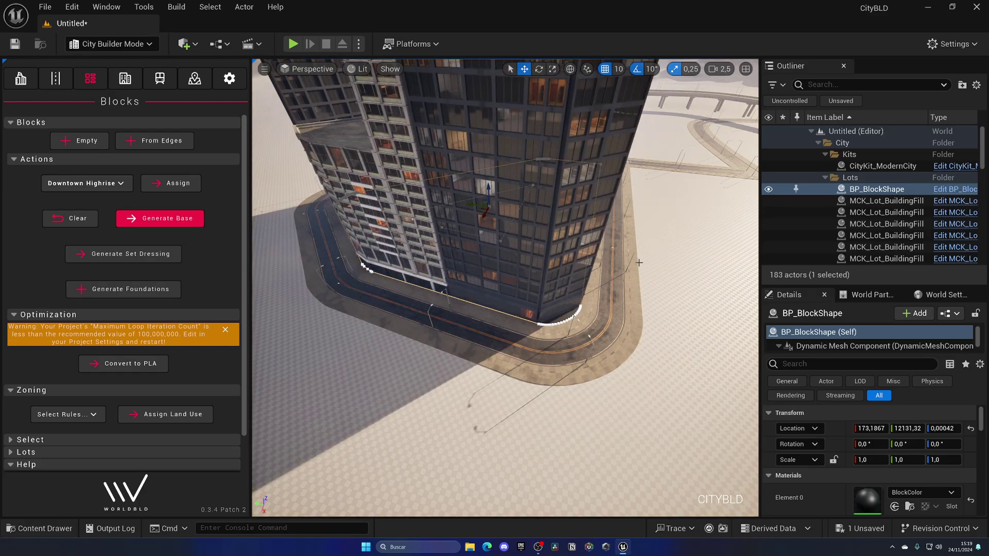
{"action": "right_click_drag", "start_coordinate": [638, 262], "coordinate": [755, 229]}
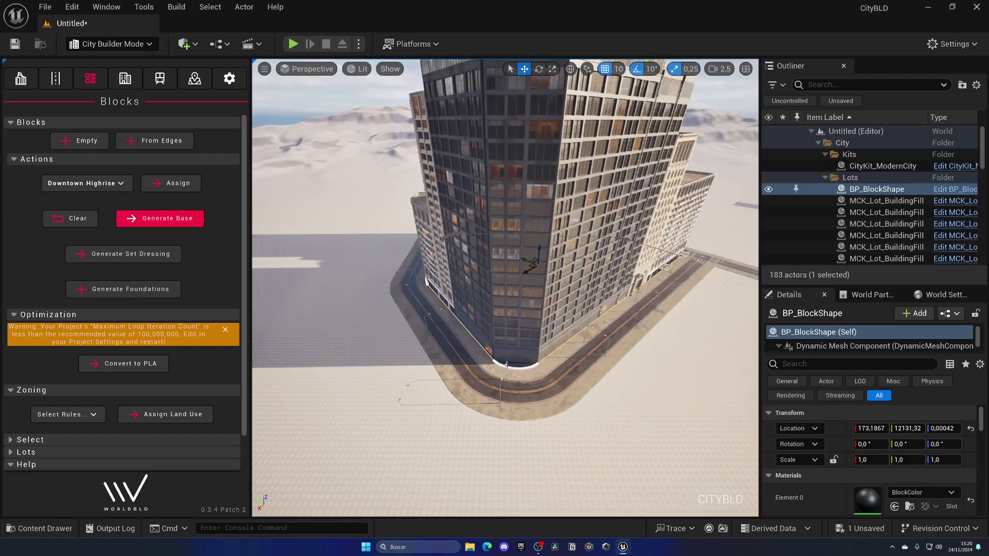
{"action": "right_click_drag", "start_coordinate": [505, 287], "coordinate": [579, 283]}
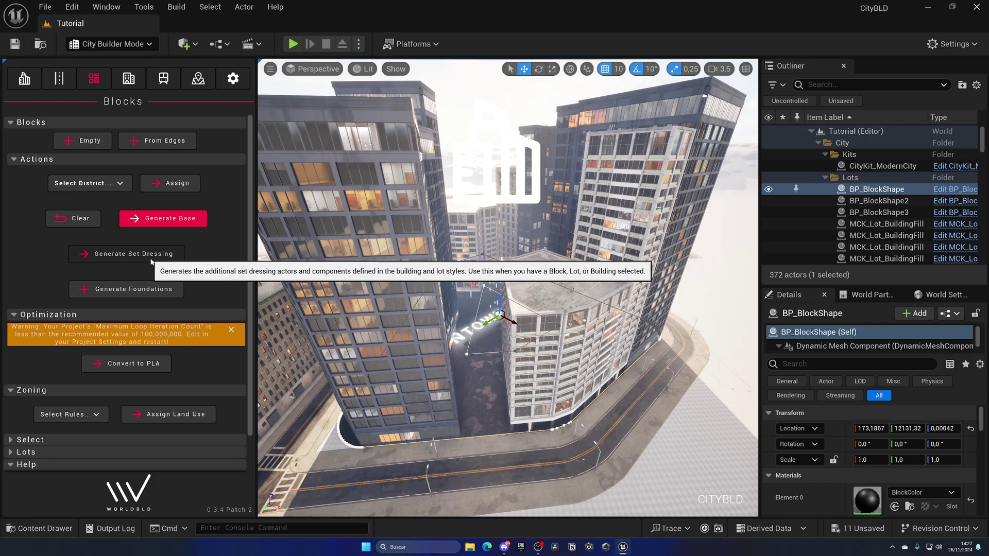
Generate the set dressing for the selected highrise block and inspect the buildings from street level
{"action": "left_click", "coordinate": [199, 263]}
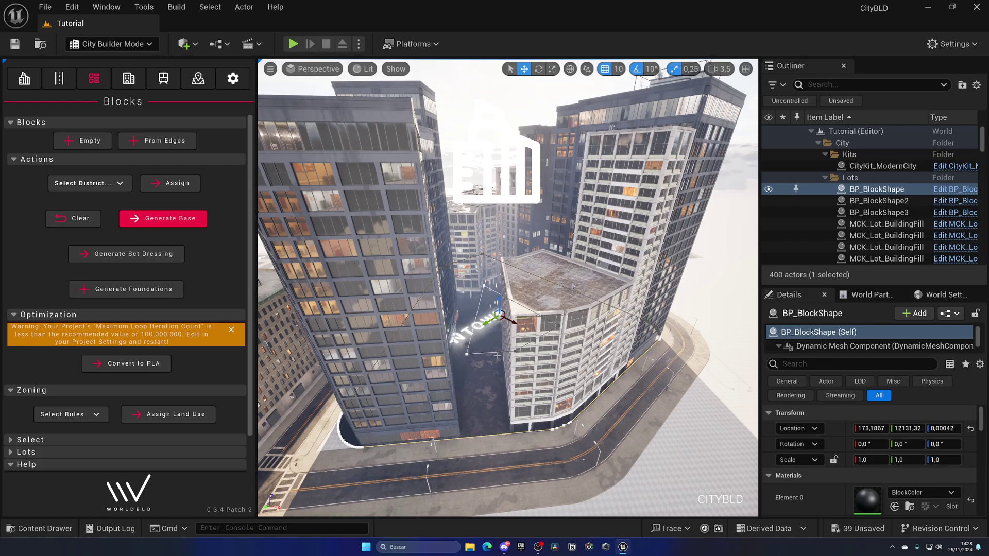
{"action": "right_click_drag", "start_coordinate": [497, 356], "coordinate": [639, 319]}
{"action": "key", "text": "w"}
{"action": "key", "text": "s"}
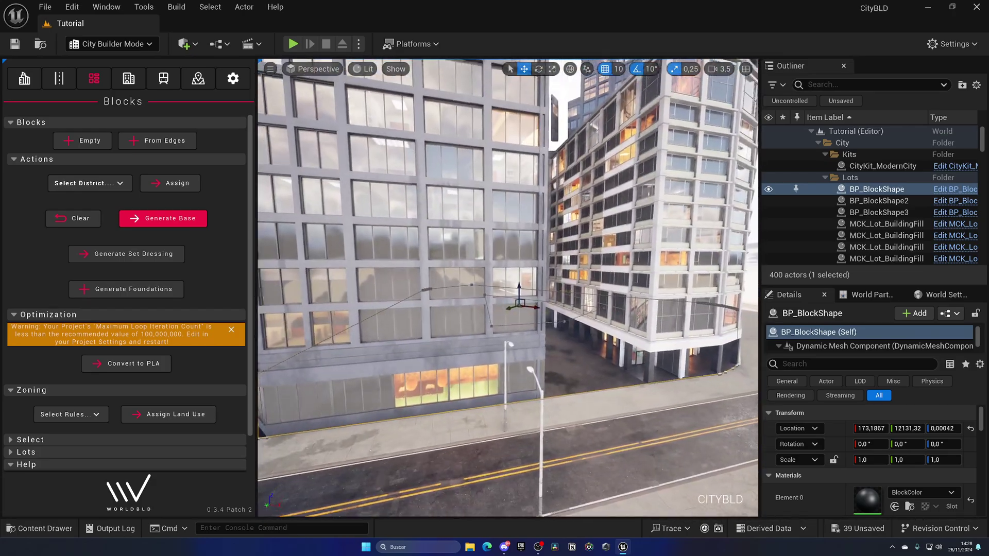
{"action": "left_click", "coordinate": [507, 453]}
{"action": "right_click_drag", "start_coordinate": [507, 453], "coordinate": [582, 476]}
{"action": "key", "text": "s"}
{"action": "key", "text": "s"}
{"action": "key", "text": "w"}
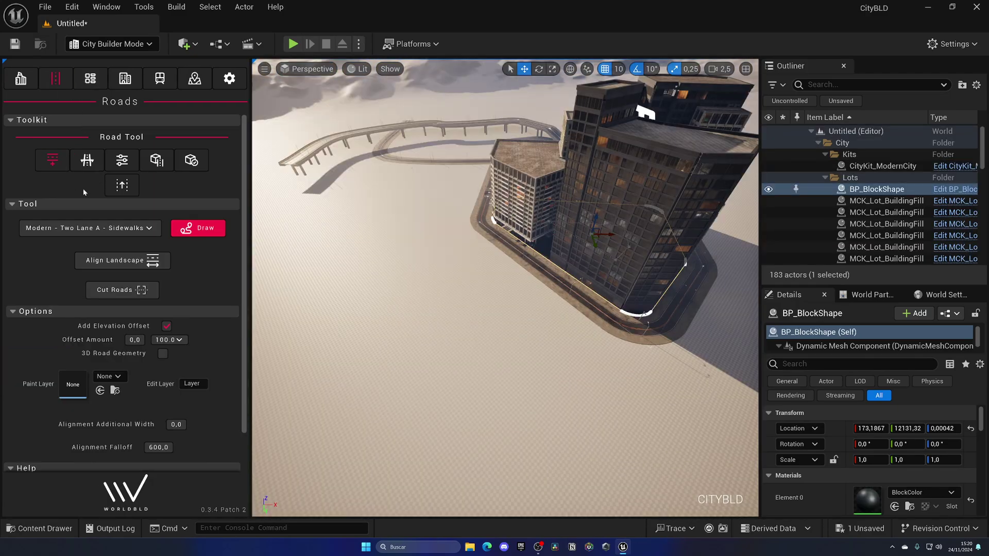
Draw a Modern - Two Lane A - Sidewalks road beside the highrise block, about 250 m out and 150 m across, returning to the block's road
{"action": "left_click", "coordinate": [88, 228]}
{"action": "right_click_drag", "start_coordinate": [457, 247], "coordinate": [454, 250]}
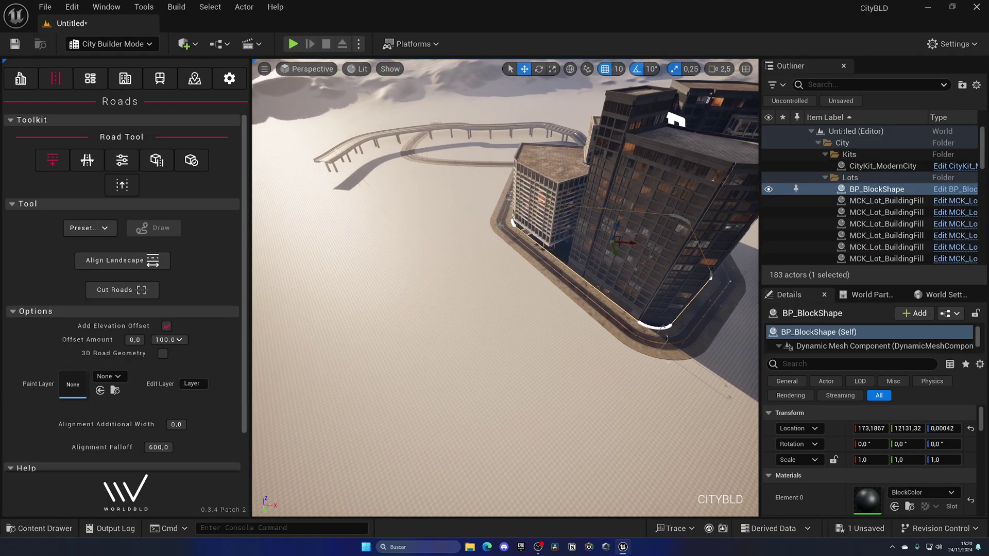
{"action": "left_click", "coordinate": [90, 227]}
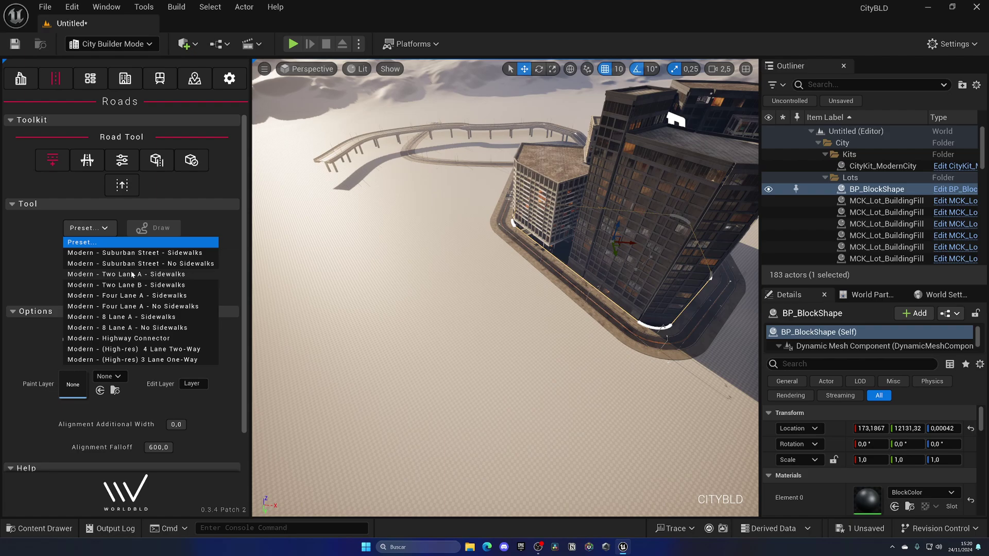
{"action": "left_click", "coordinate": [103, 272]}
{"action": "left_click", "coordinate": [198, 228]}
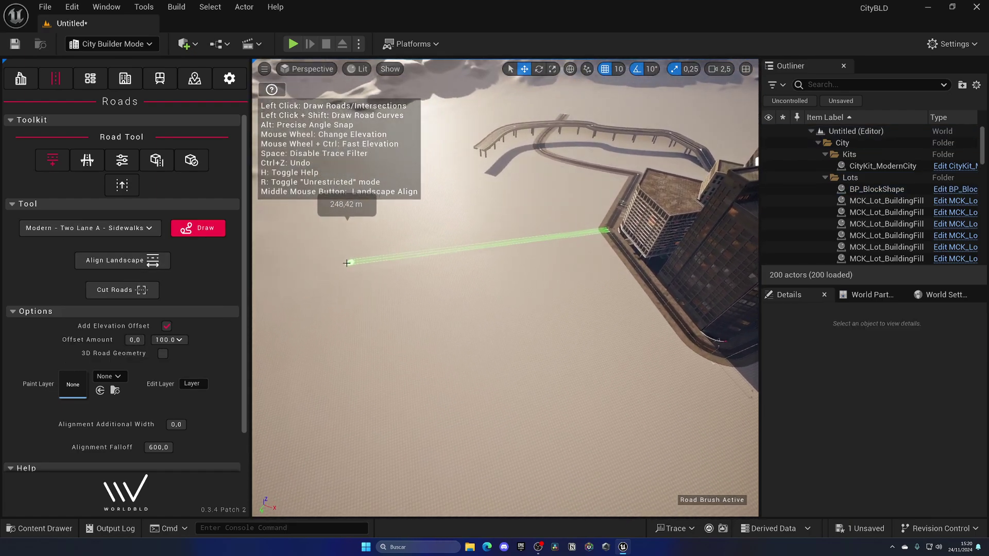
{"action": "left_click", "coordinate": [329, 258]}
{"action": "right_click_drag", "start_coordinate": [344, 380], "coordinate": [349, 380]}
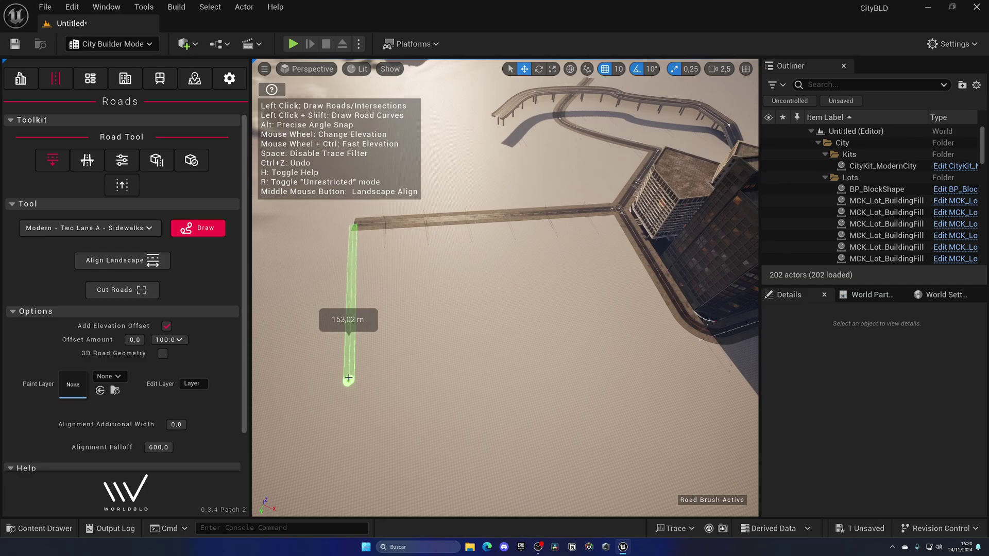
{"action": "left_click", "coordinate": [351, 366]}
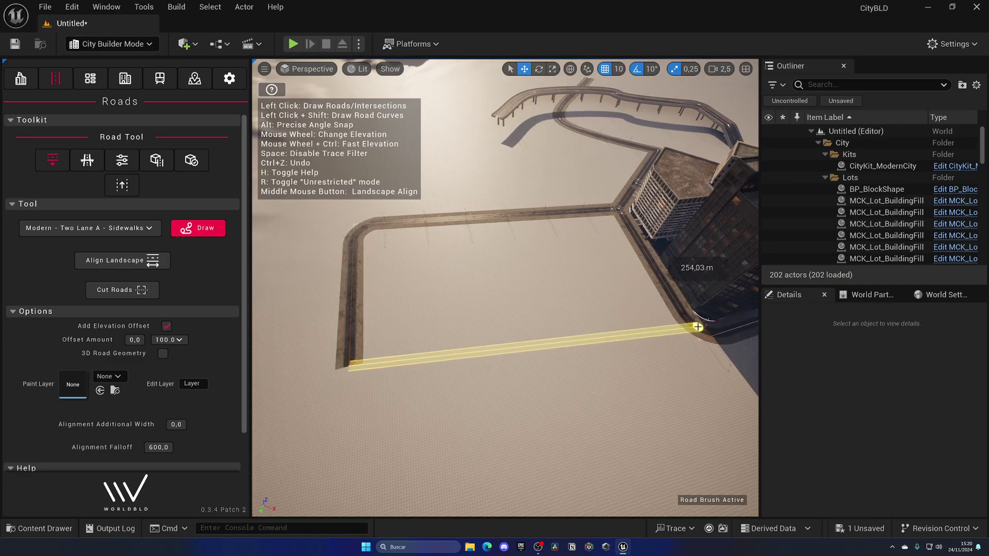
{"action": "left_click", "coordinate": [697, 326]}
{"action": "right_click_drag", "start_coordinate": [686, 350], "coordinate": [659, 320]}
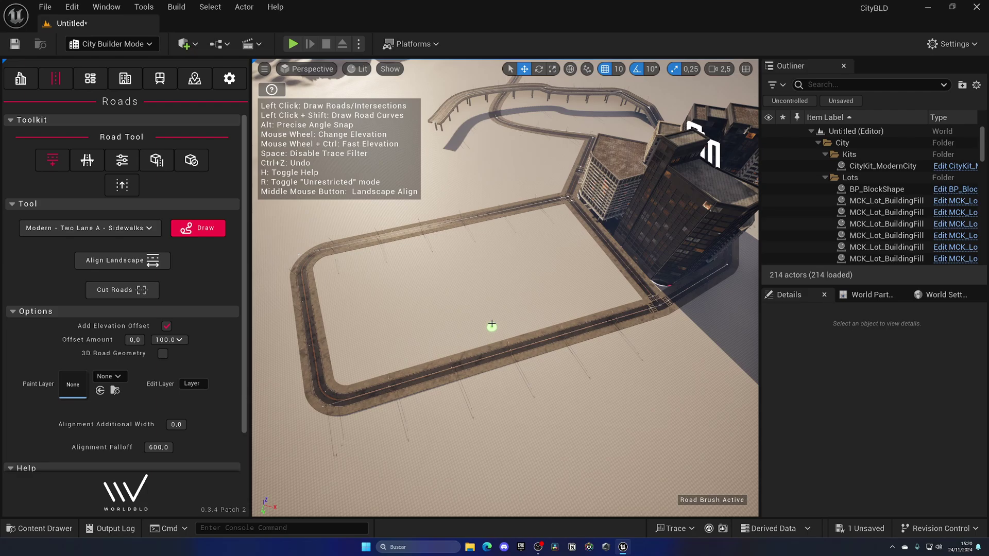
Draw a straight cross street between the two long sides of the new road loop, dividing its interior in two
{"action": "mouse_move", "coordinate": [489, 325]}
{"action": "right_mouse_down"}
{"action": "mouse_move", "coordinate": [474, 315]}
{"action": "mouse_move", "coordinate": [484, 314]}
{"action": "right_mouse_up"}
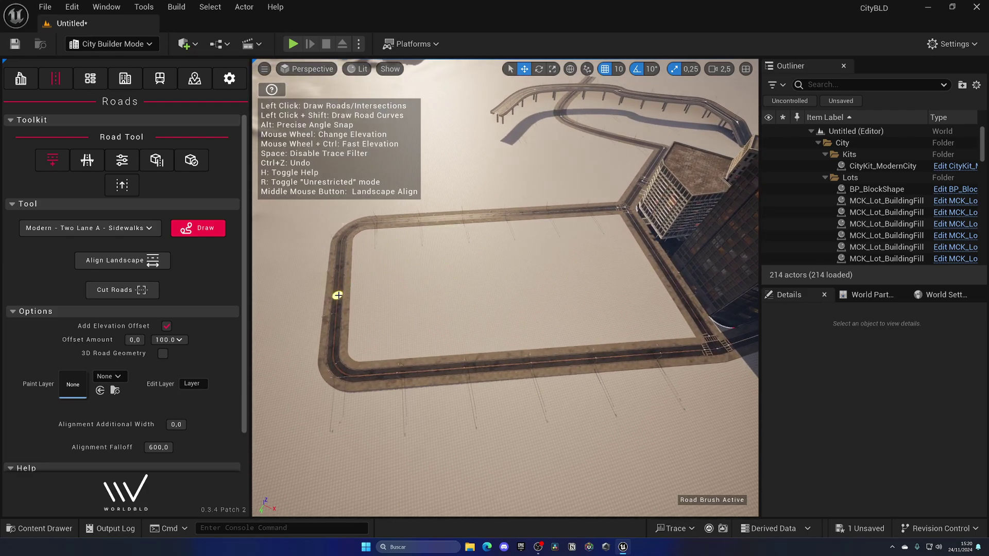
{"action": "left_click", "coordinate": [548, 360]}
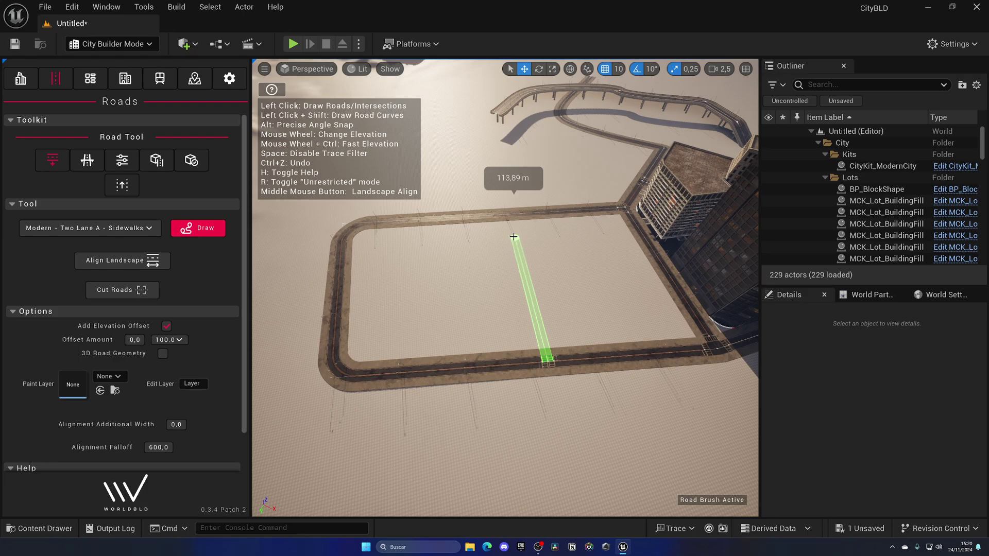
{"action": "left_click", "coordinate": [503, 219]}
{"action": "right_click_drag", "start_coordinate": [483, 245], "coordinate": [472, 268]}
Create a block from the street edges enclosing the half of the road loop farther from the highrises
{"action": "left_click", "coordinate": [90, 78]}
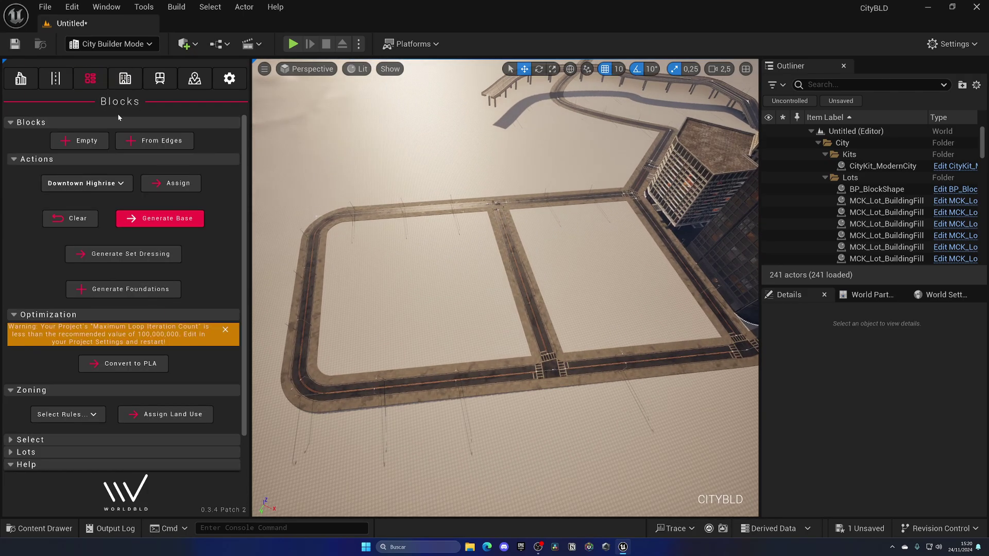
{"action": "left_click", "coordinate": [157, 141]}
{"action": "left_click", "coordinate": [377, 223]}
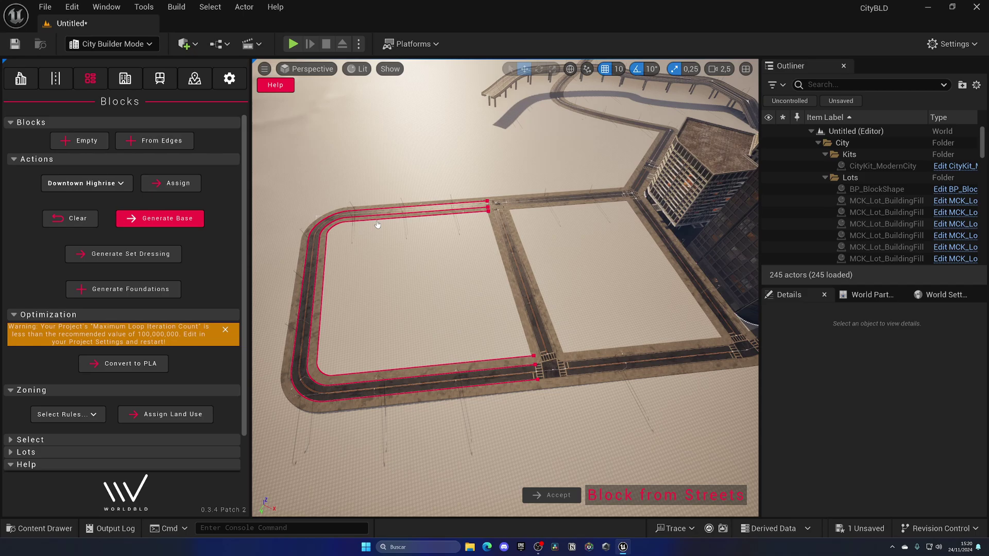
{"action": "left_click", "coordinate": [380, 223]}
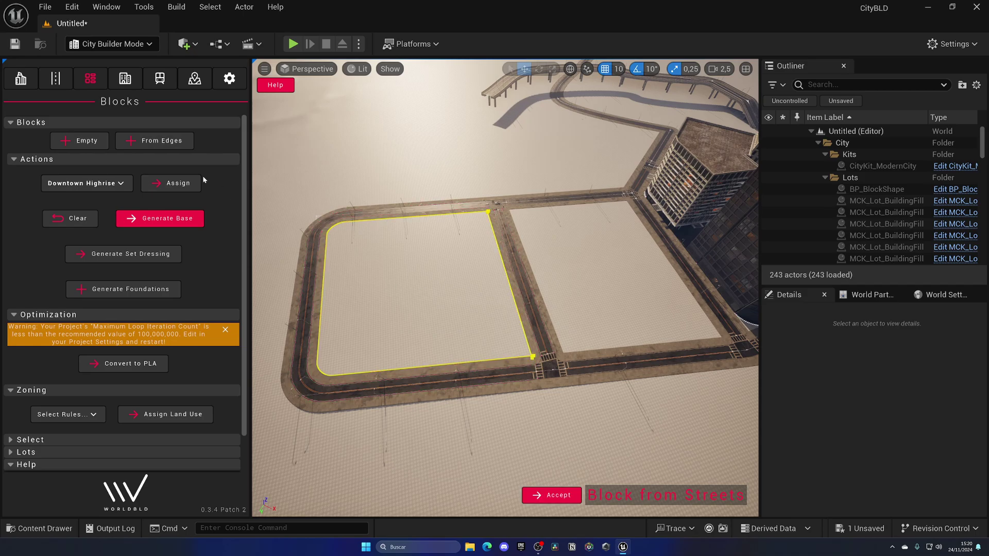
{"action": "left_click", "coordinate": [551, 495]}
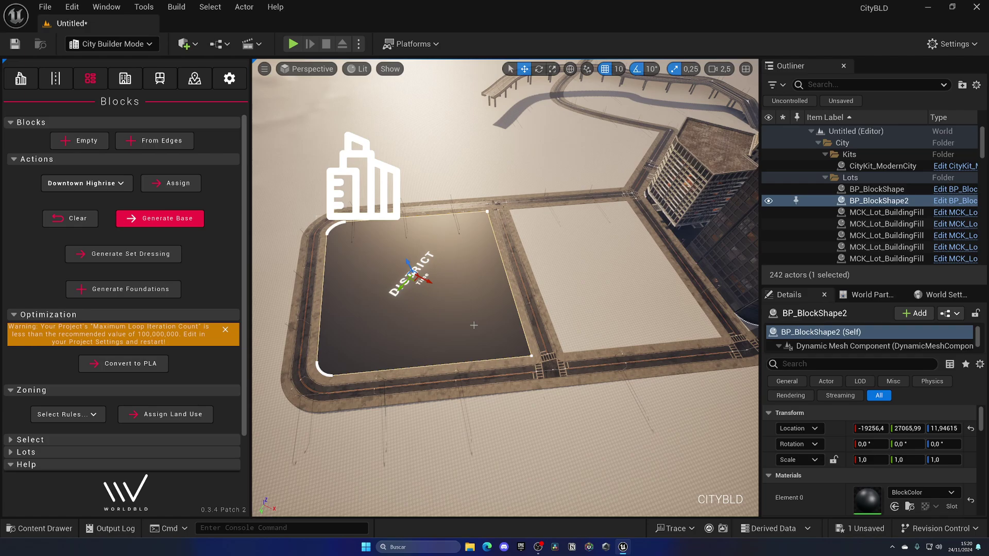
Assign the Townhouses(Requires a Landscape) district to the new block and generate its base buildings
{"action": "left_click", "coordinate": [85, 183]}
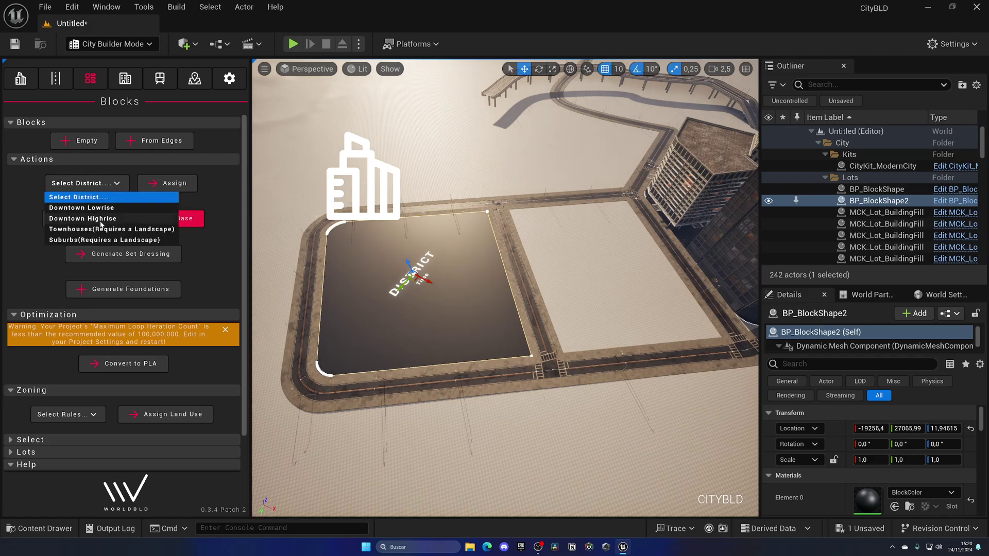
{"action": "left_click", "coordinate": [62, 229]}
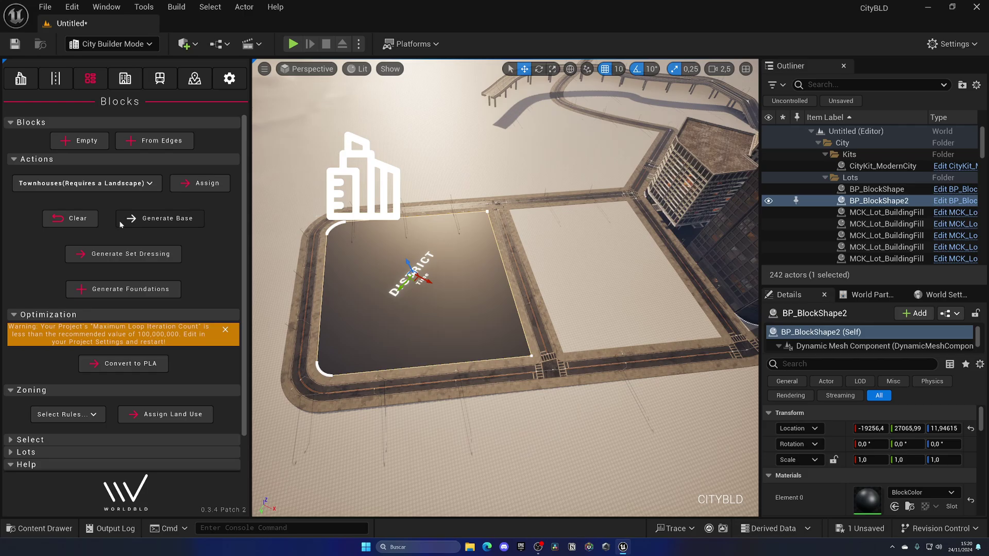
{"action": "left_click", "coordinate": [202, 183]}
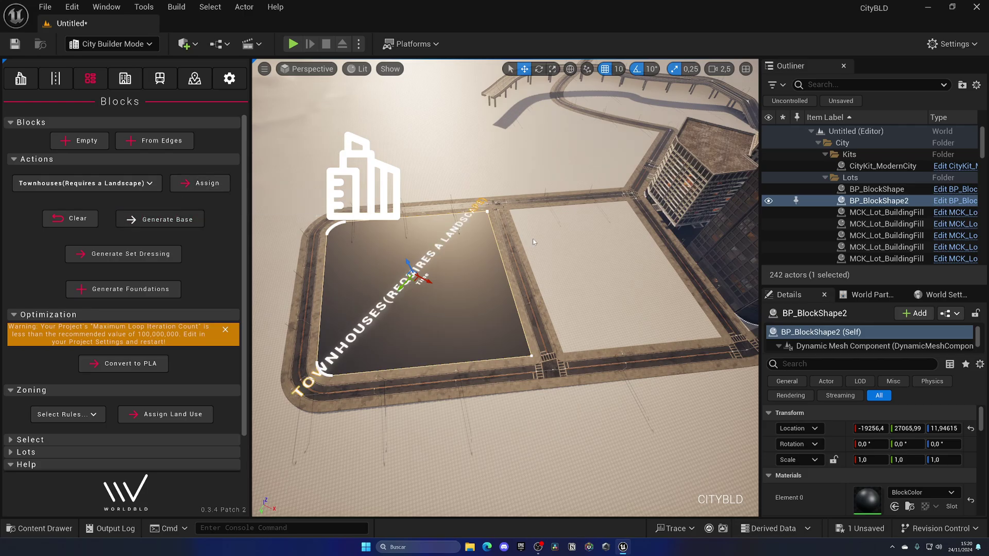
{"action": "left_click", "coordinate": [159, 218]}
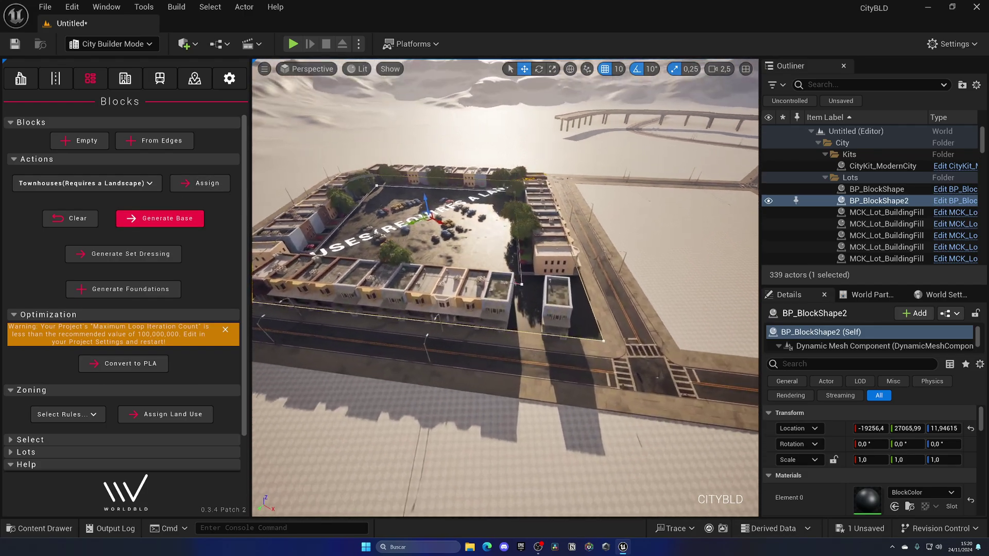
Create a block from the street edges enclosing the empty plot between the townhouses and the highrises
{"action": "right_click_drag", "start_coordinate": [505, 288], "coordinate": [577, 237]}
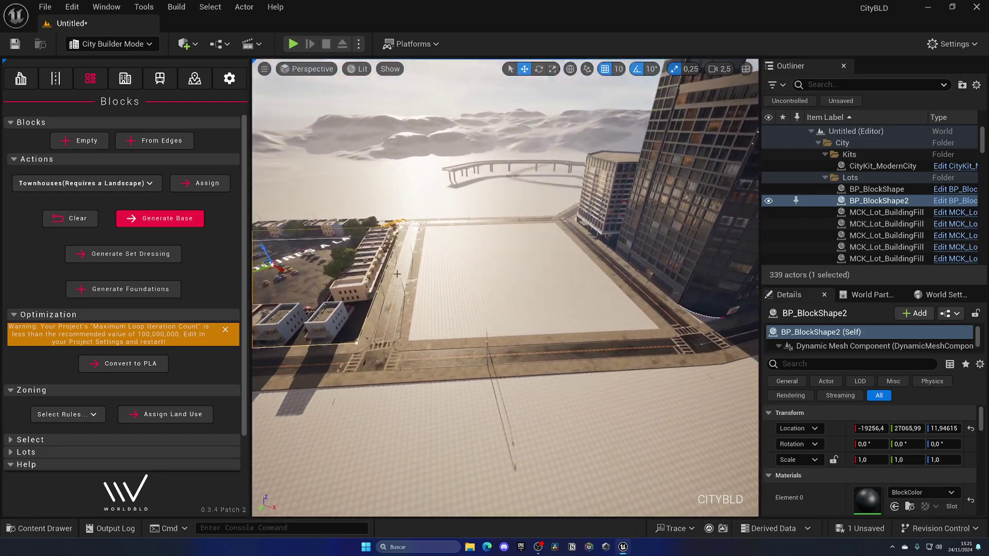
{"action": "left_click", "coordinate": [157, 141]}
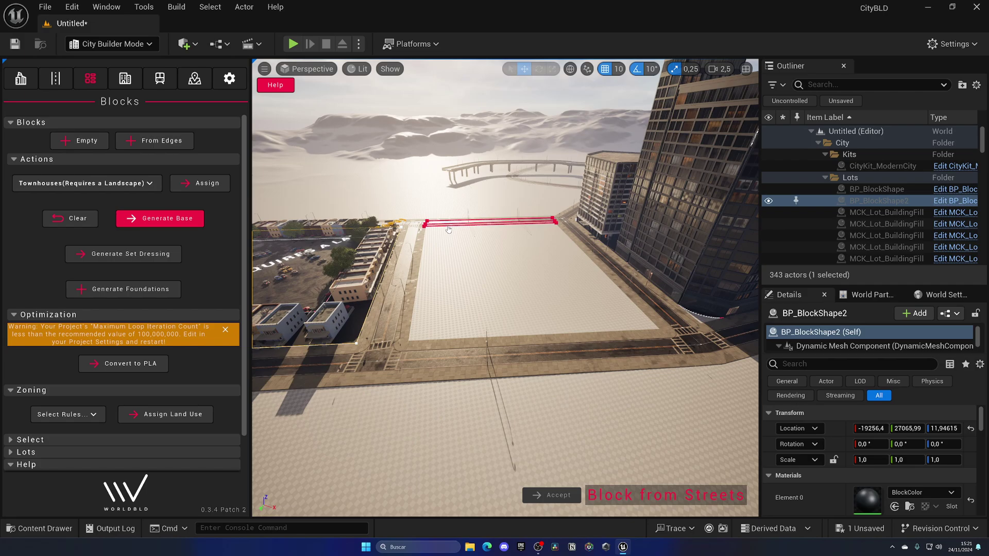
{"action": "left_click", "coordinate": [448, 230]}
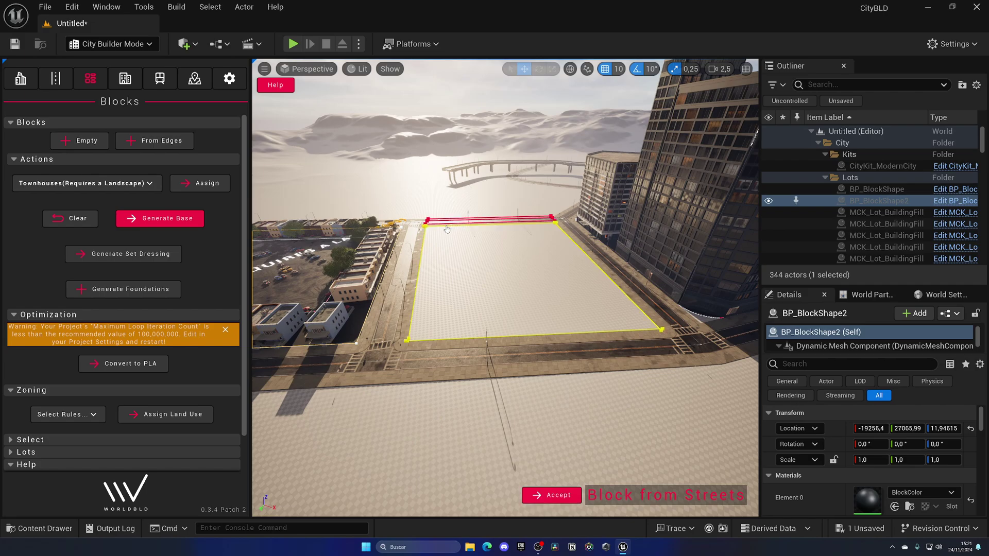
{"action": "left_click", "coordinate": [551, 495]}
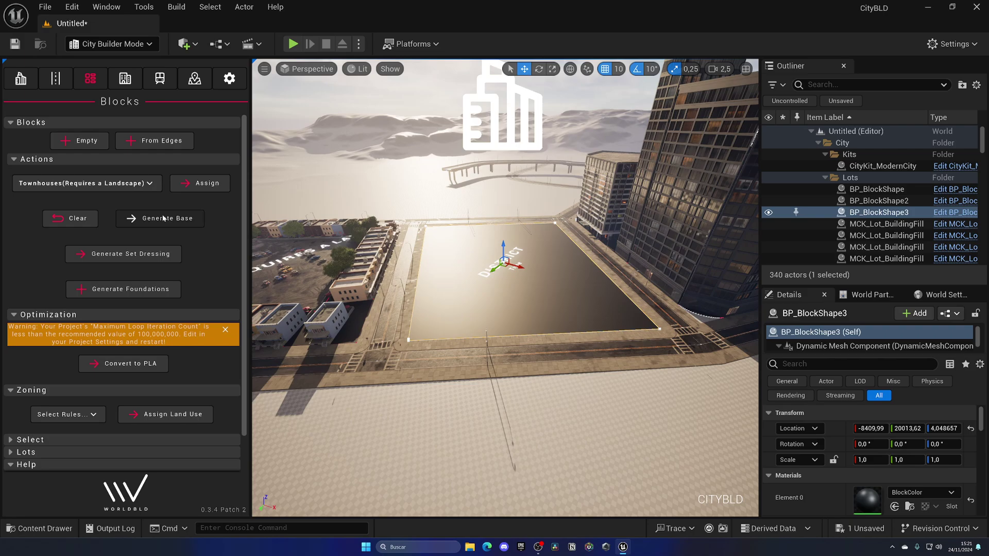
Assign the Downtown Lowrise district to the selected block, generate its base buildings and view the city from different sides
{"action": "left_click", "coordinate": [87, 183]}
{"action": "left_click", "coordinate": [93, 208]}
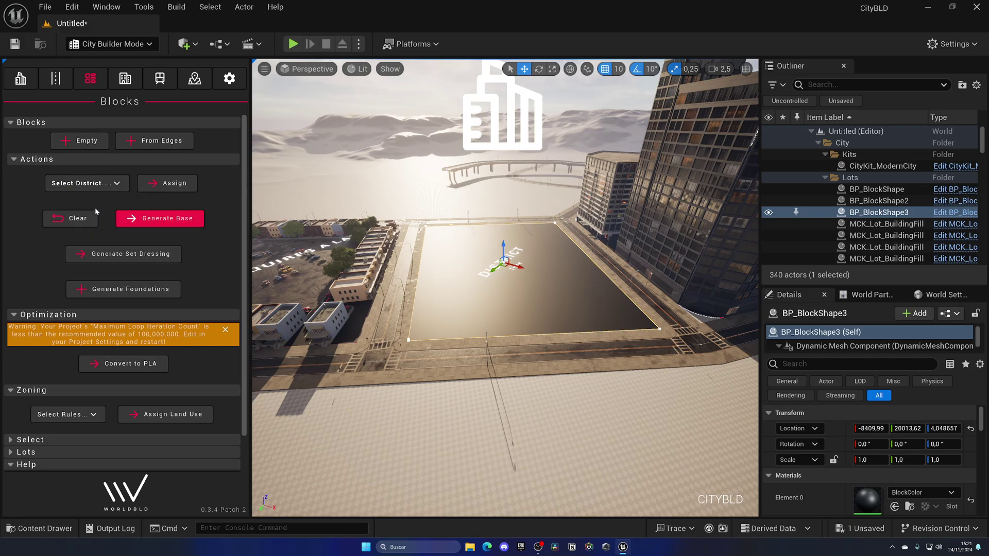
{"action": "left_click", "coordinate": [173, 184]}
{"action": "left_click", "coordinate": [169, 219]}
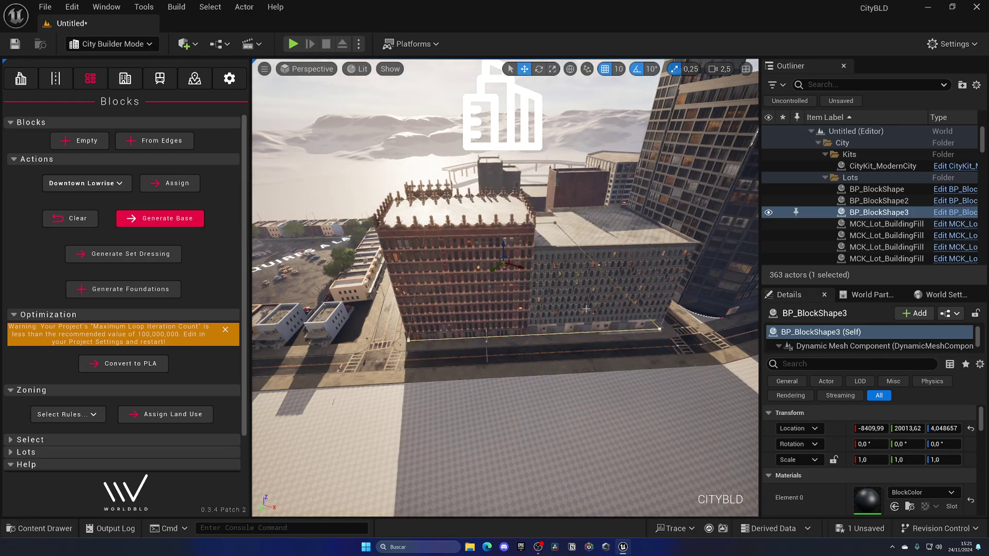
{"action": "right_click_drag", "start_coordinate": [581, 330], "coordinate": [720, 339]}
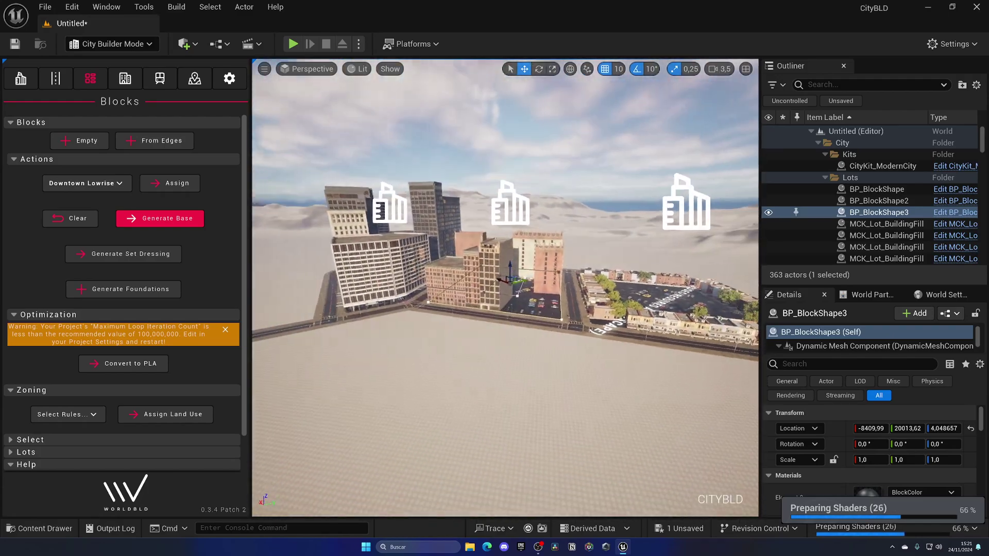
{"action": "right_click_drag", "start_coordinate": [505, 289], "coordinate": [545, 290]}
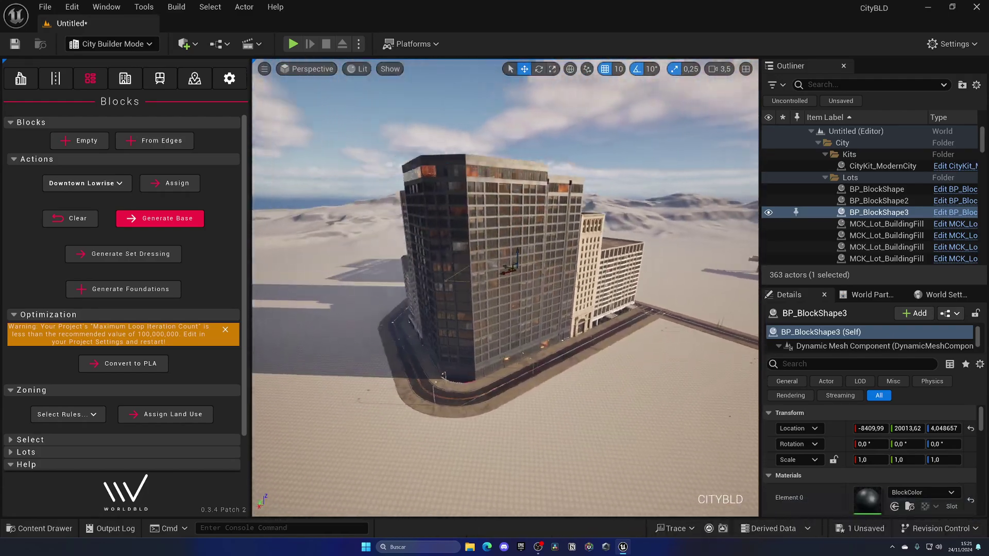
{"action": "right_click_drag", "start_coordinate": [675, 305], "coordinate": [698, 305]}
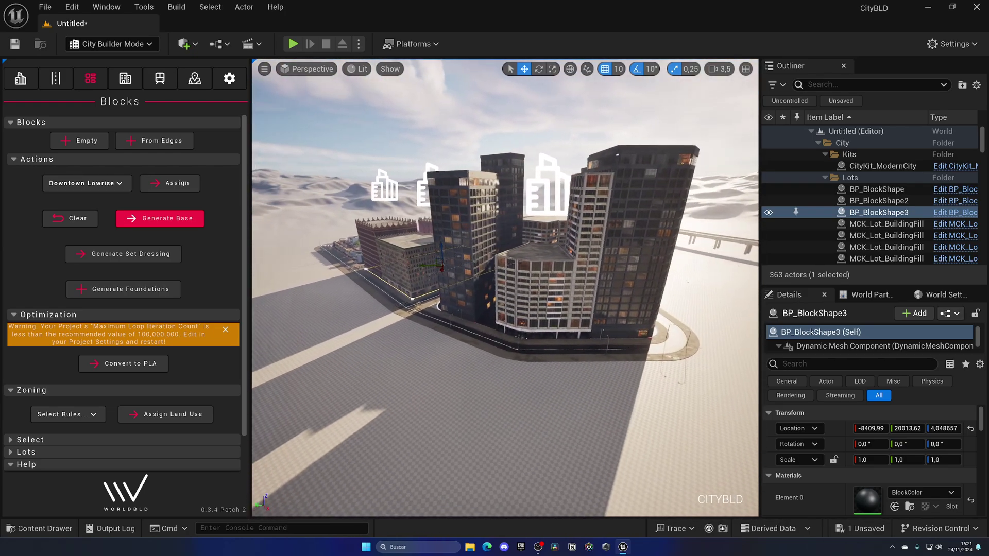
{"action": "right_click_drag", "start_coordinate": [504, 288], "coordinate": [304, 289]}
{"action": "right_click_drag", "start_coordinate": [603, 278], "coordinate": [562, 297]}
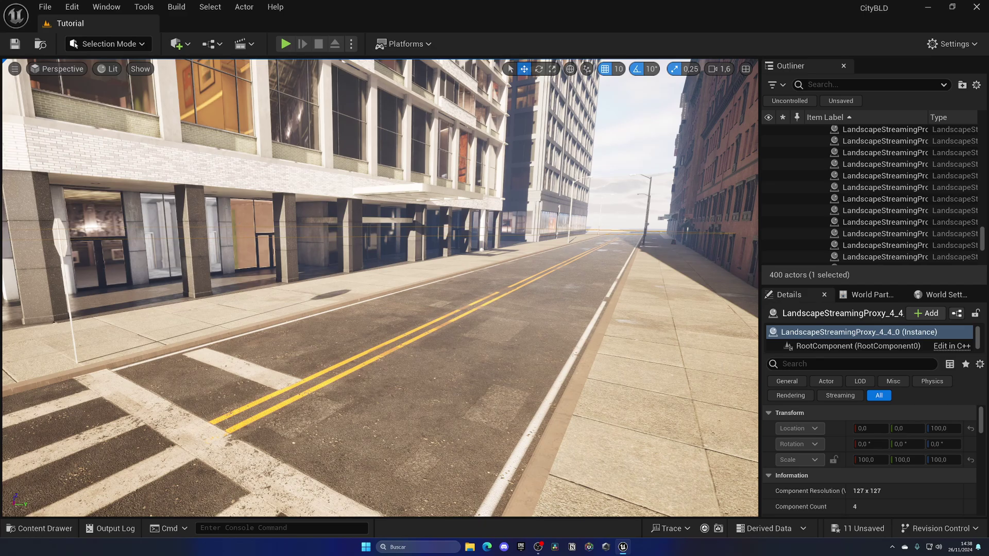
Open the project settings and filter them for "zone grap"
{"action": "left_click", "coordinate": [71, 6]}
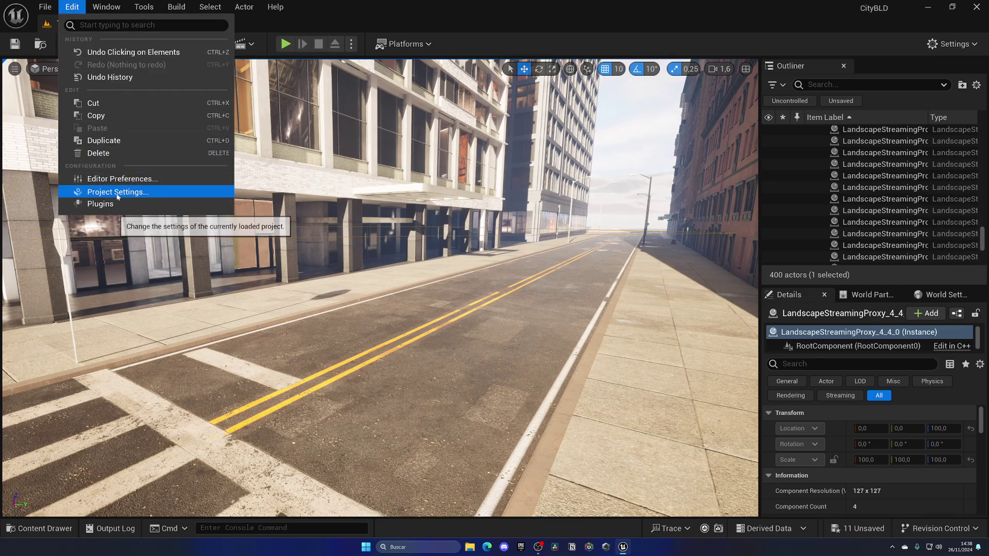
{"action": "left_click", "coordinate": [118, 192]}
{"action": "left_click", "coordinate": [276, 51]}
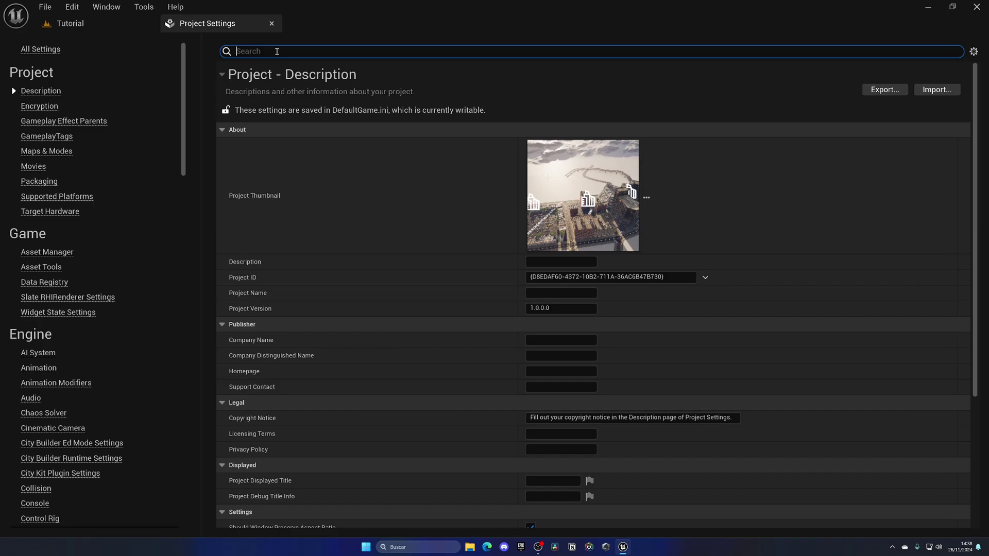
{"action": "type", "text": "zone grap"}
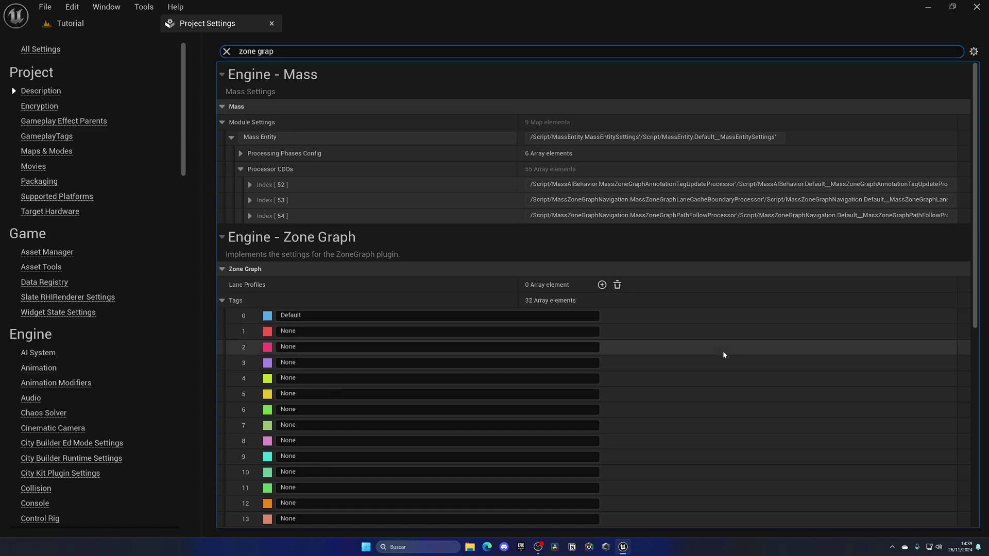
Name the Zone Graph tag at index 1 "CityBLD"
{"action": "scroll", "coordinate": [722, 351], "scroll_direction": "down", "scroll_amount": 1}
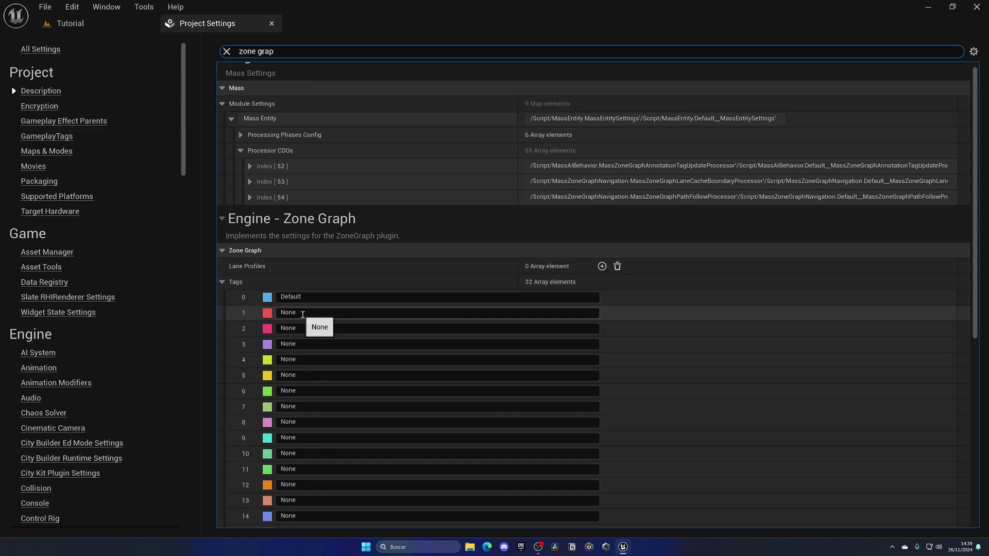
{"action": "left_click", "coordinate": [275, 312]}
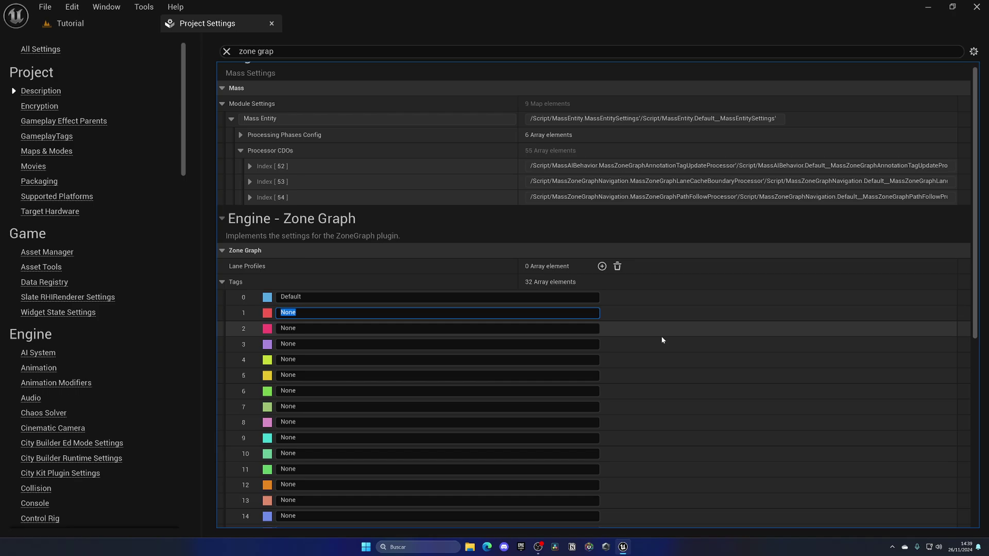
{"action": "type", "text": "CityBLD"}
{"action": "key", "text": "Return"}
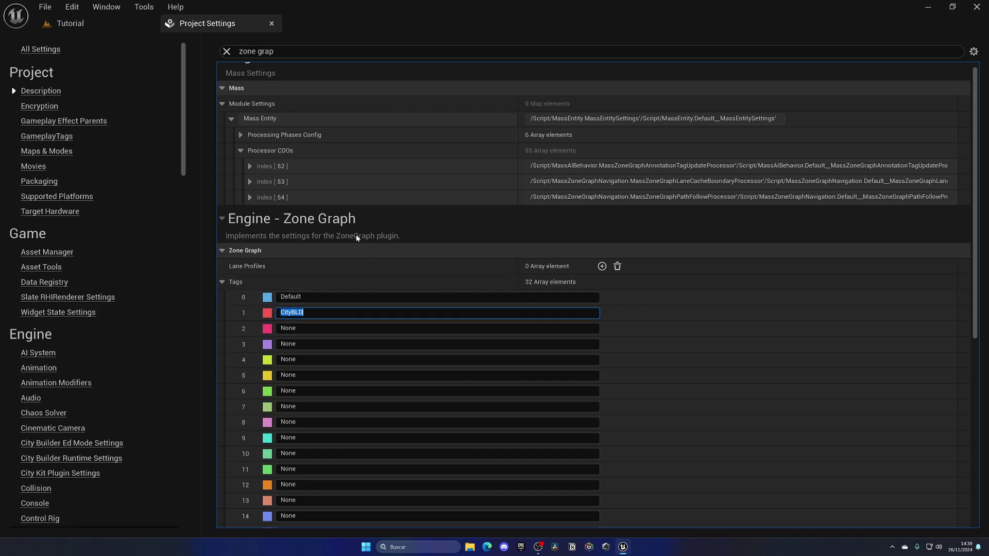
Add a Zone Graph lane profile and name it "City"
{"action": "scroll", "coordinate": [376, 241], "scroll_direction": "up", "scroll_amount": 1}
{"action": "left_click", "coordinate": [601, 285]}
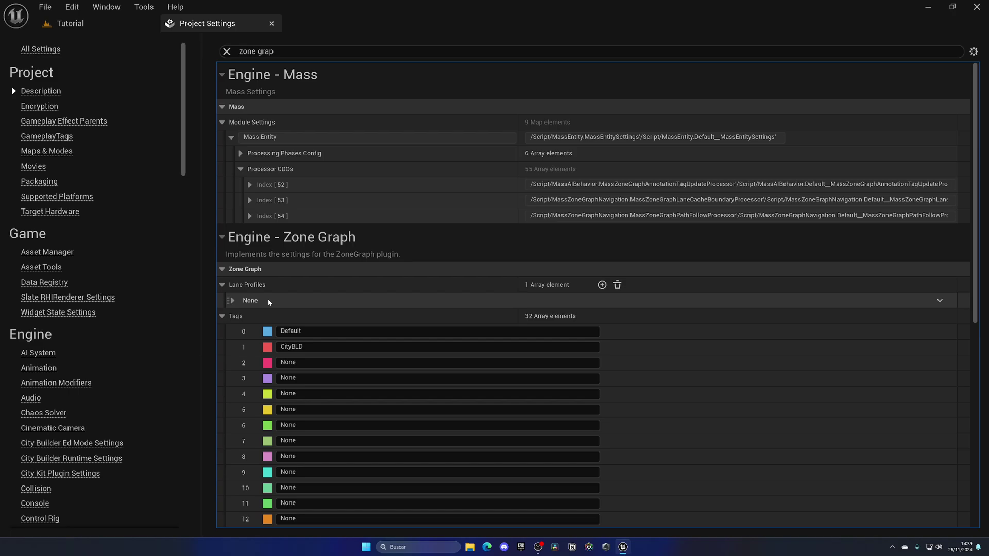
{"action": "left_click", "coordinate": [232, 300]}
{"action": "left_click", "coordinate": [545, 316]}
{"action": "type", "text": "C"}
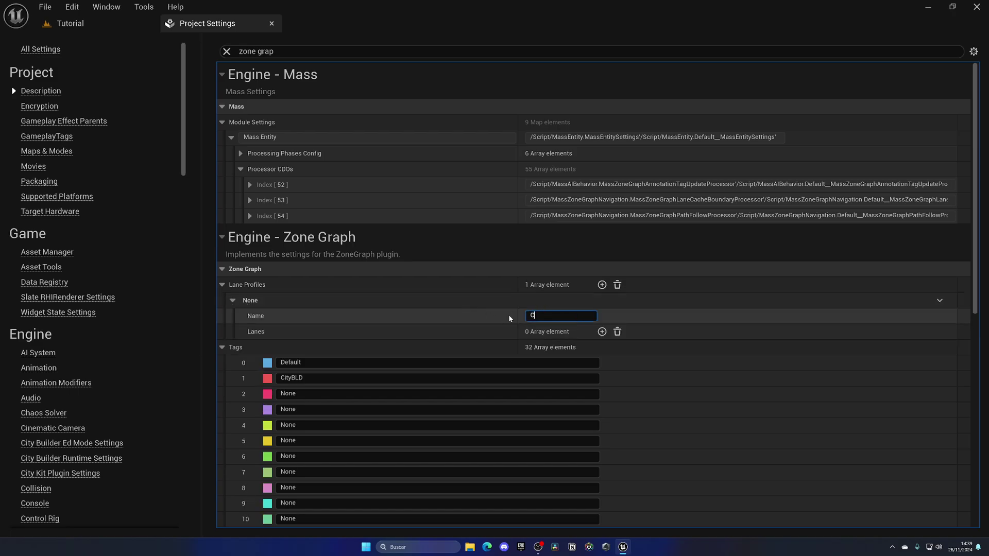
{"action": "type", "text": "ity"}
{"action": "key", "text": "Return"}
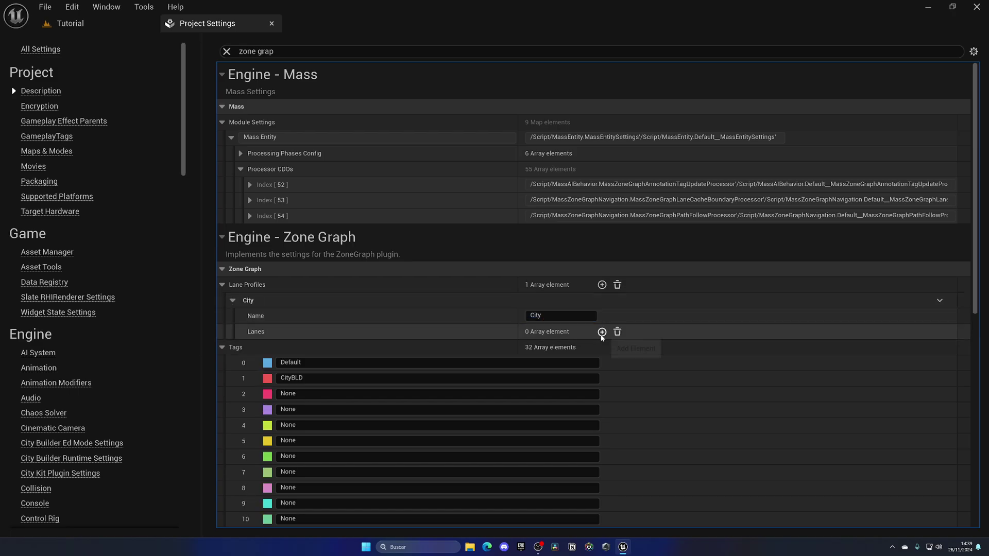
Add two lanes to the City lane profile and expand their settings
{"action": "left_click", "coordinate": [601, 332]}
{"action": "left_click", "coordinate": [251, 347]}
{"action": "scroll", "coordinate": [361, 360], "scroll_direction": "down", "scroll_amount": 2}
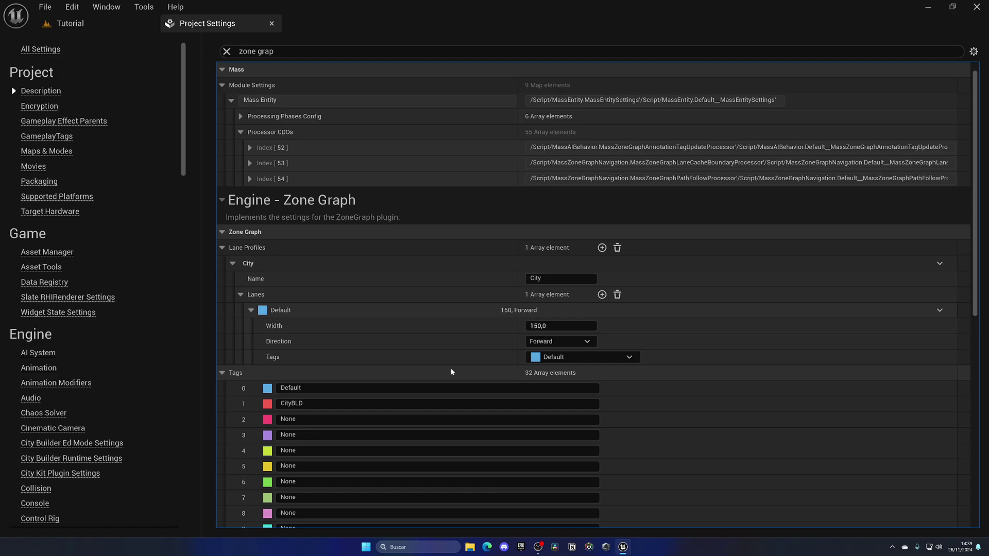
{"action": "left_click", "coordinate": [602, 295]}
{"action": "left_click", "coordinate": [251, 372]}
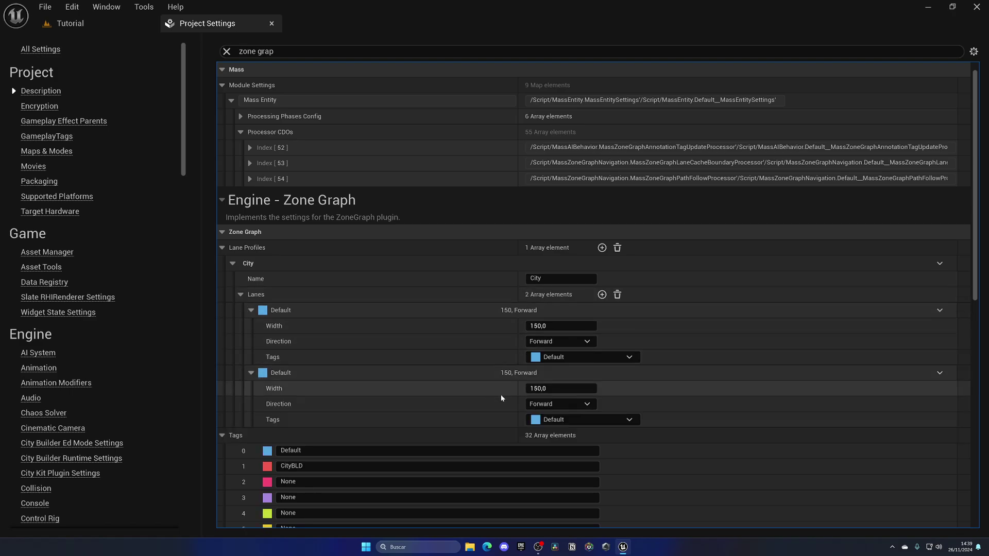
Give both lanes of the City profile only the CityBLD tag and set the second lane's direction to Backward
{"action": "left_click", "coordinate": [581, 419]}
{"action": "left_click", "coordinate": [572, 506]}
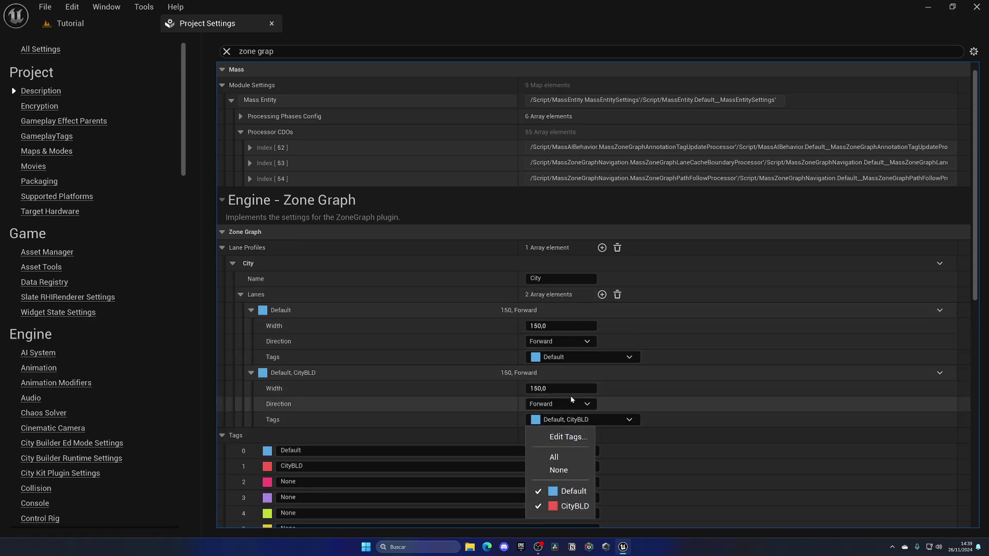
{"action": "left_click", "coordinate": [572, 491]}
{"action": "left_click", "coordinate": [581, 357]}
{"action": "left_click", "coordinate": [569, 443]}
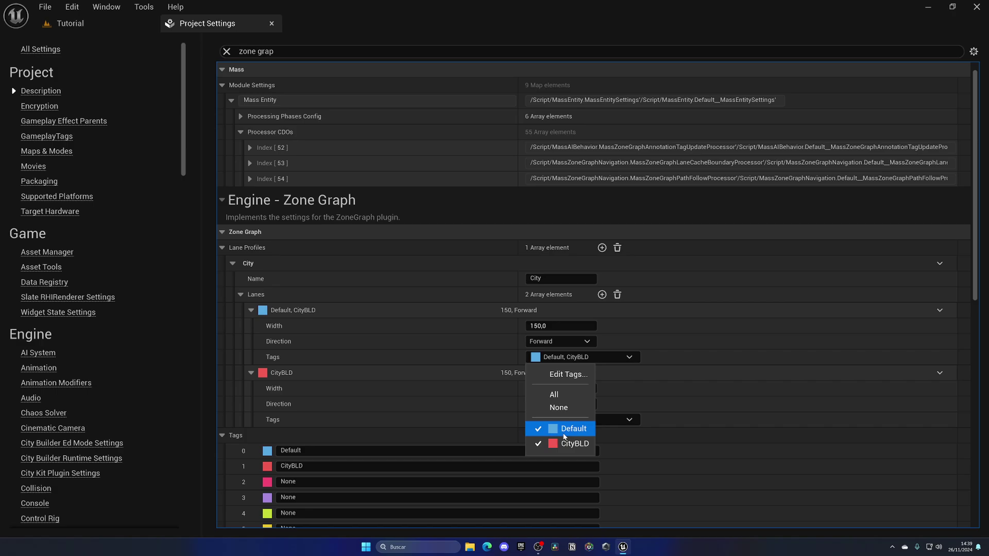
{"action": "left_click", "coordinate": [569, 429]}
{"action": "left_click", "coordinate": [482, 370]}
{"action": "left_click", "coordinate": [559, 404]}
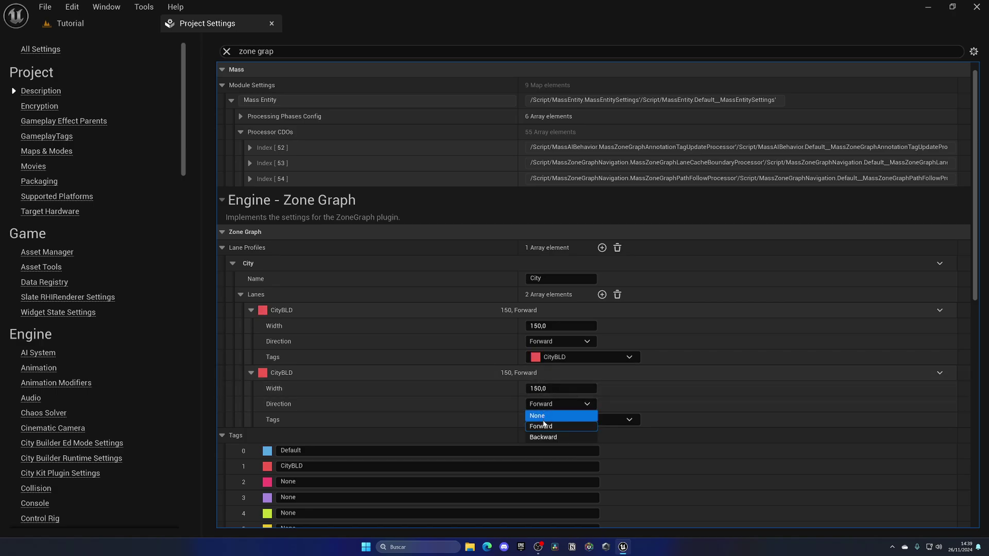
{"action": "left_click", "coordinate": [541, 438]}
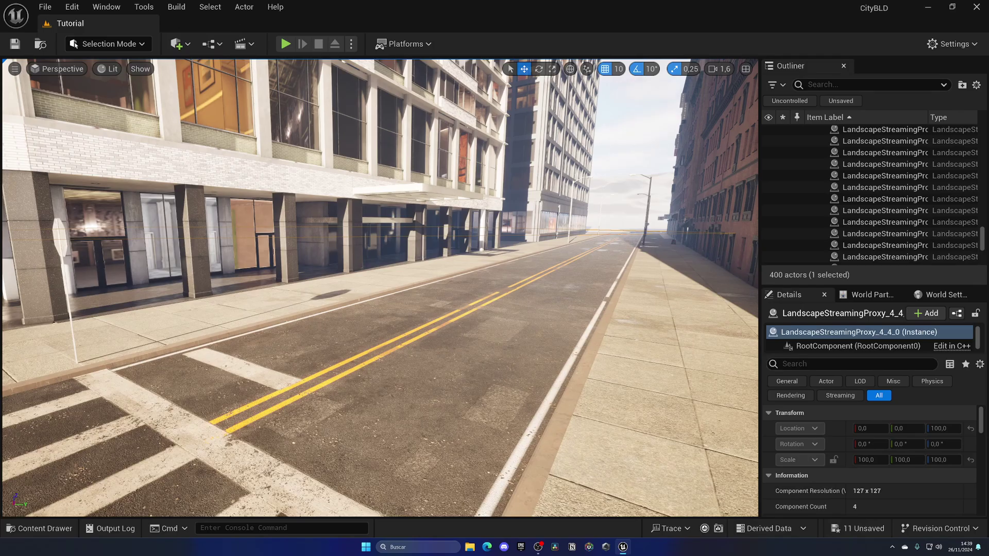
Return to the street scene in the Tutorial level and switch the editor to City Builder Mode
{"action": "right_click_drag", "start_coordinate": [454, 297], "coordinate": [453, 297]}
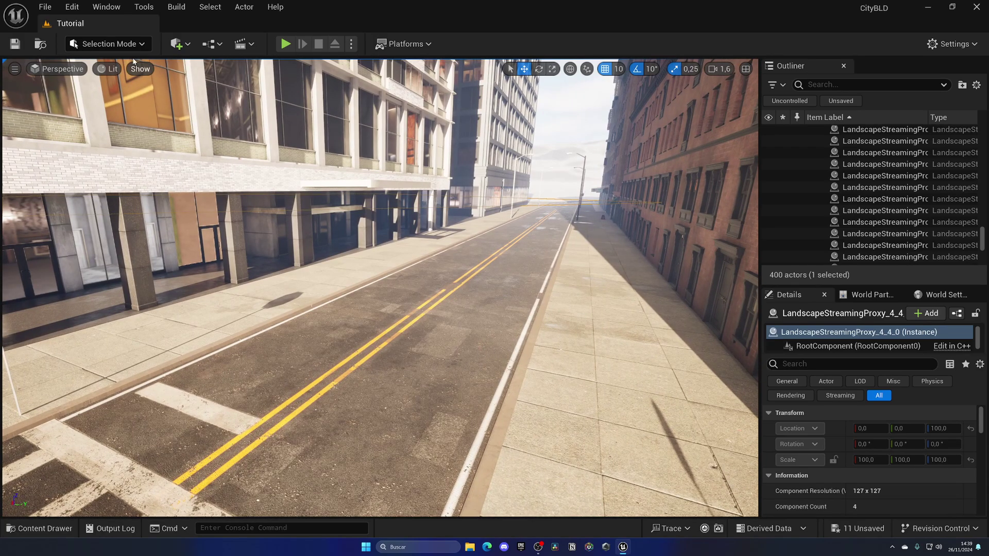
{"action": "left_click", "coordinate": [123, 44]}
{"action": "left_click", "coordinate": [135, 131]}
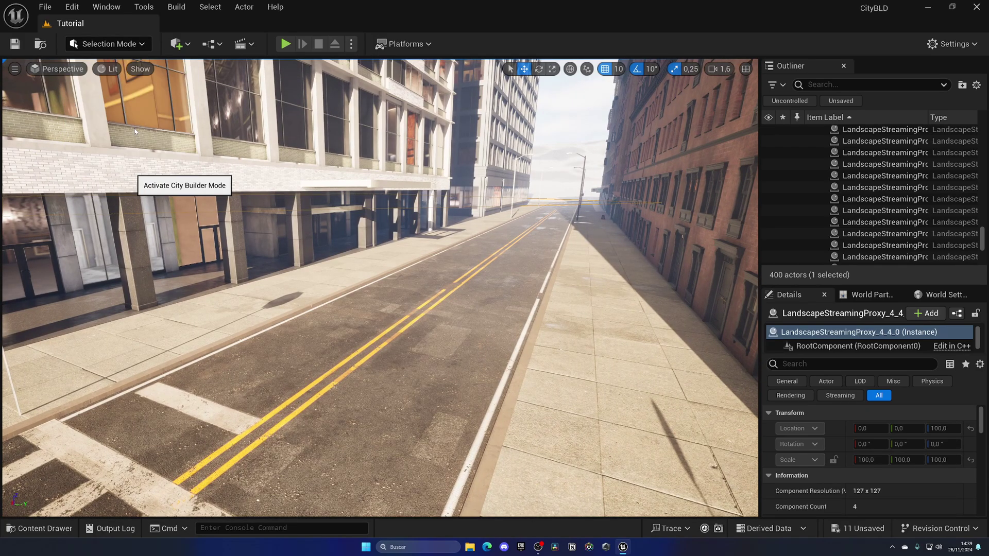
Open the Pedestrian Traffic settings in the Traffic tools and select the sidewalks on both sides of the street
{"action": "left_click", "coordinate": [162, 86]}
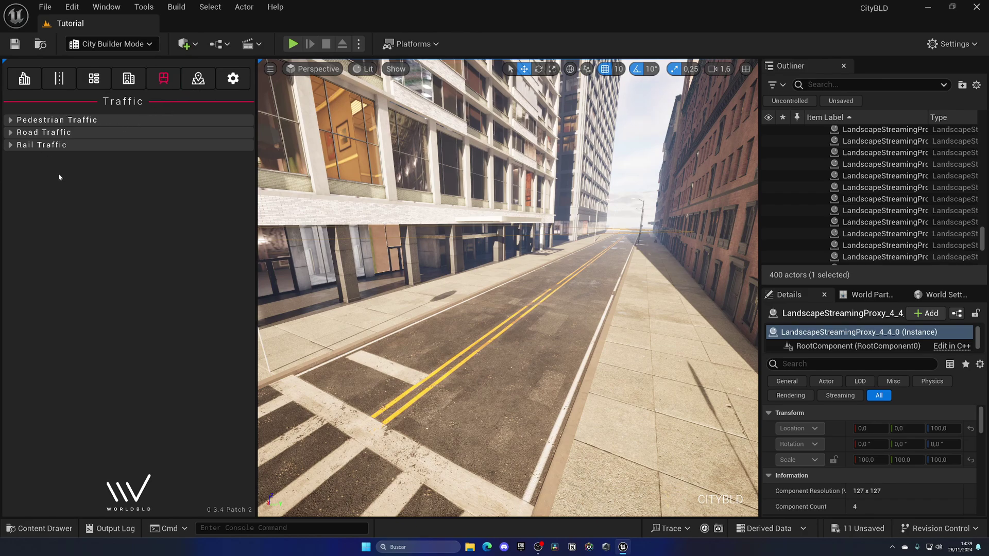
{"action": "left_click", "coordinate": [26, 133]}
{"action": "left_click", "coordinate": [26, 133]}
{"action": "left_click", "coordinate": [59, 120]}
{"action": "left_click", "coordinate": [437, 289]}
{"action": "right_click_drag", "start_coordinate": [475, 284], "coordinate": [502, 311]}
{"action": "left_click", "coordinate": [570, 291], "text": "ctrl"}
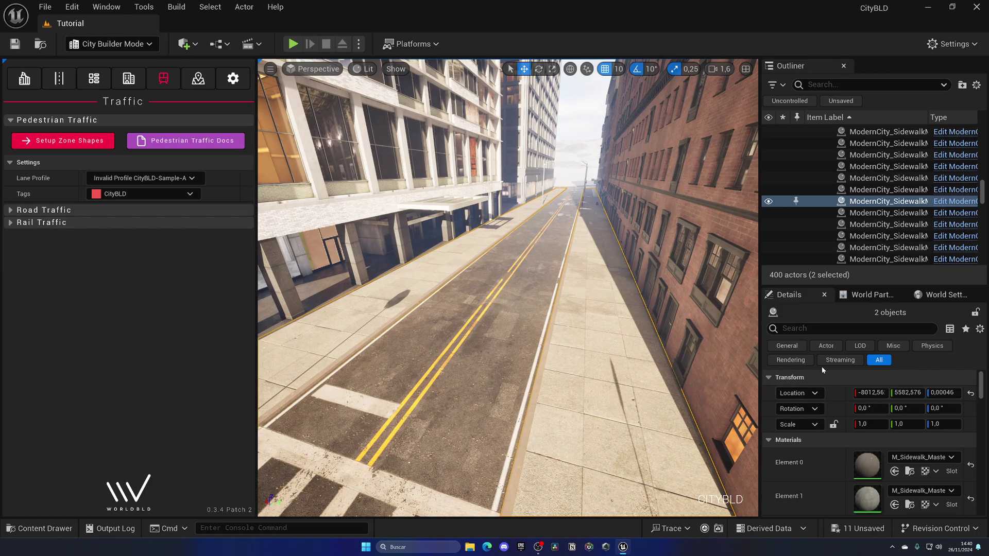
Filter the selected sidewalks' properties by "walk" to check their Walkable setting, and clear the filter
{"action": "left_click", "coordinate": [820, 329]}
{"action": "type", "text": "walk"}
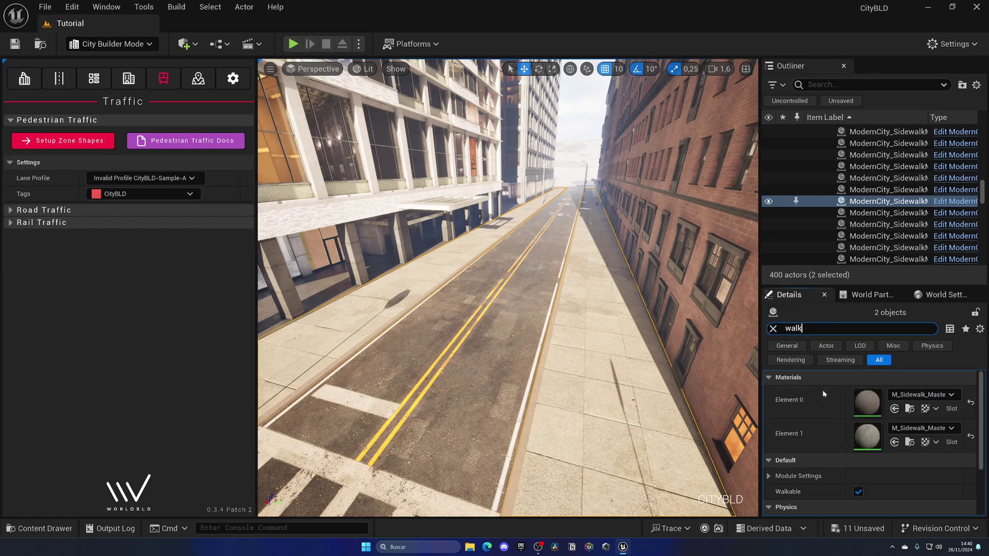
{"action": "scroll", "coordinate": [823, 394], "scroll_direction": "down", "scroll_amount": 2}
{"action": "left_click", "coordinate": [773, 329]}
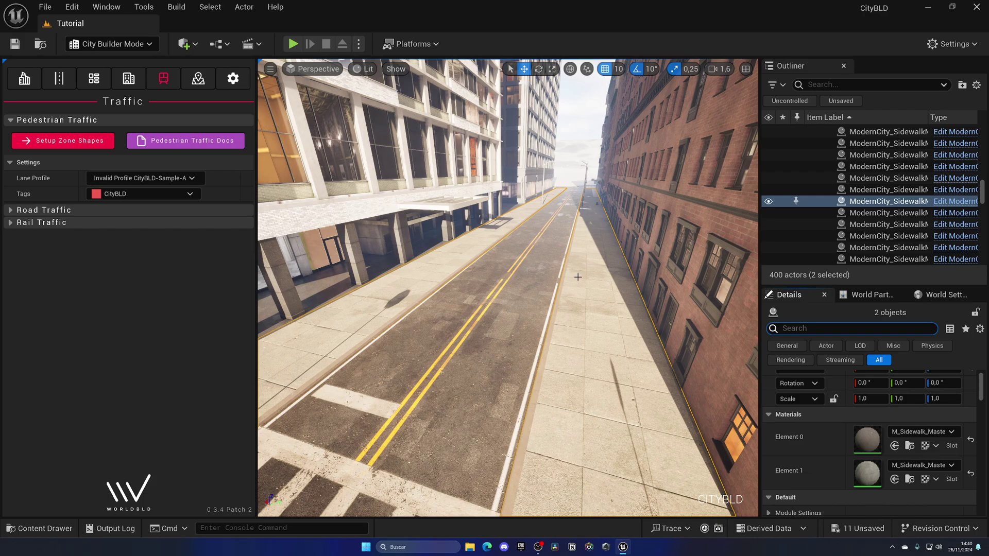
Choose the City lane profile for pedestrian traffic and set up zone shapes for the two selected sidewalks
{"action": "left_click", "coordinate": [122, 194]}
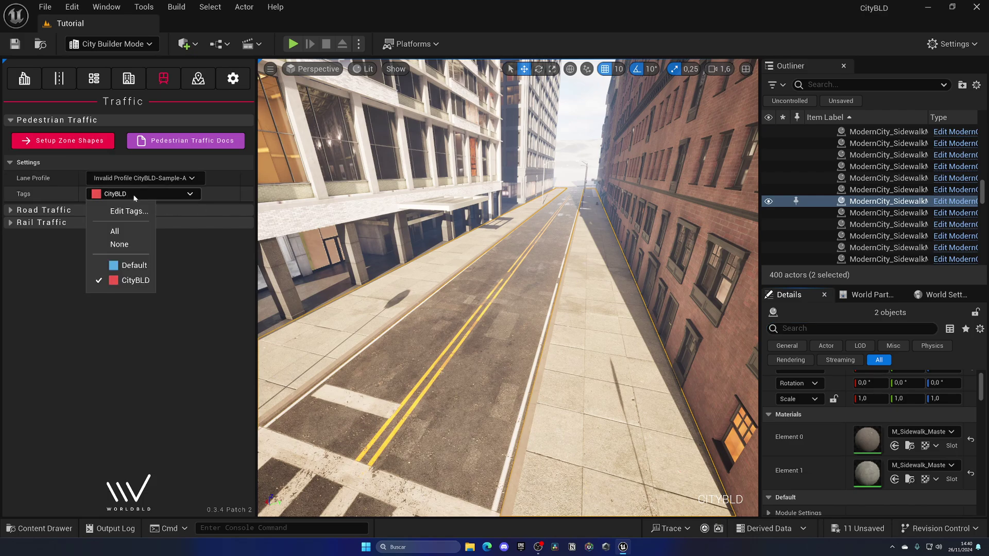
{"action": "left_click", "coordinate": [154, 319]}
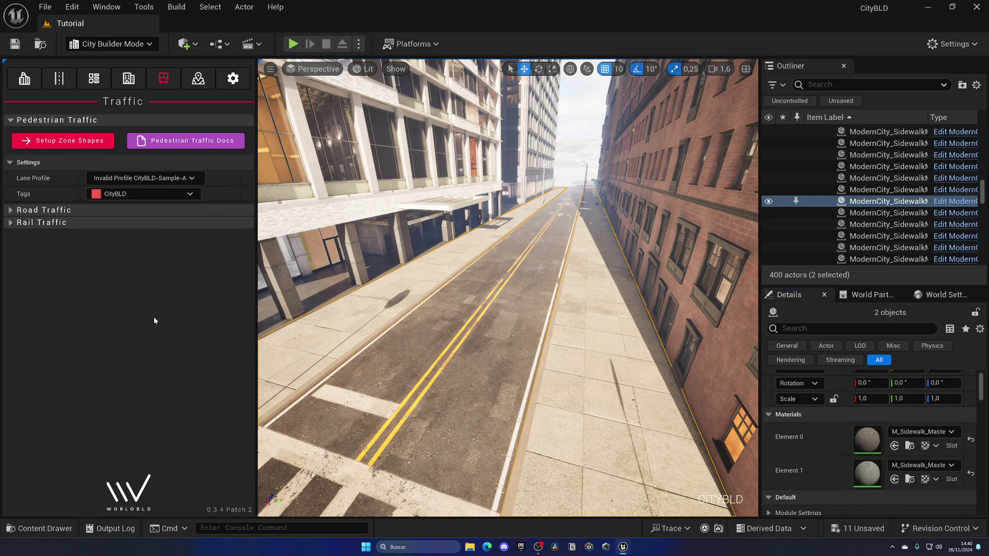
{"action": "left_click", "coordinate": [124, 180]}
{"action": "left_click", "coordinate": [130, 218]}
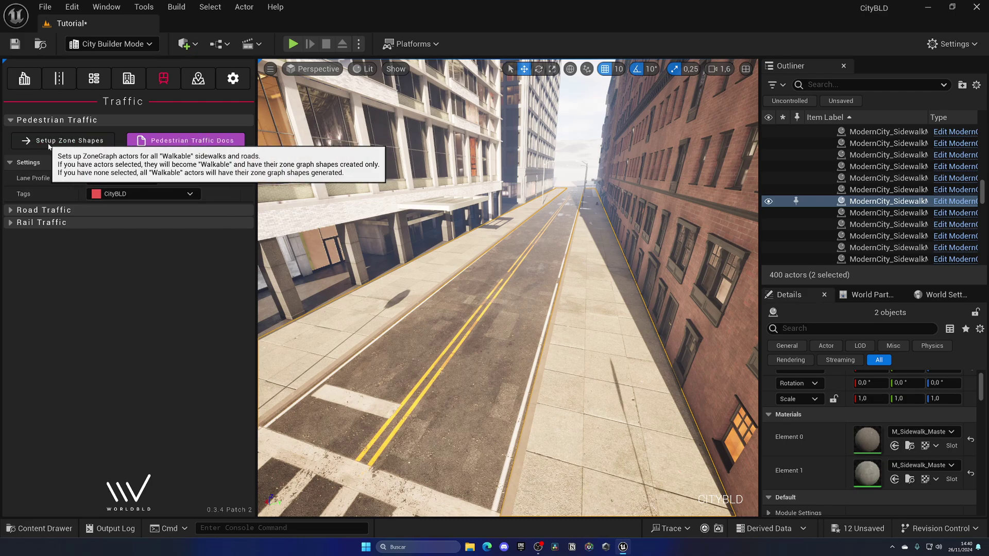
{"action": "left_click", "coordinate": [98, 143]}
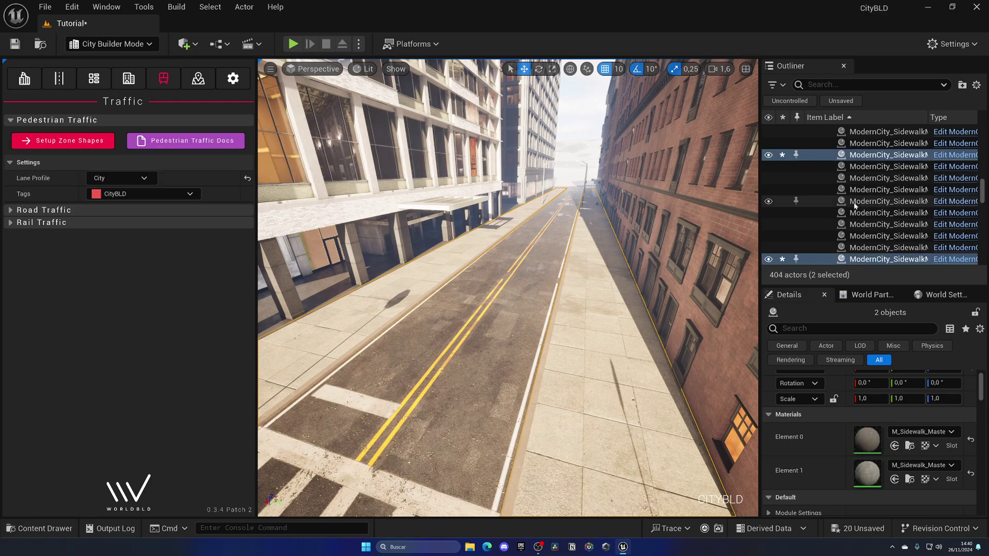
Find the MassSpawner actor by searching for "mass", select it and set its spawn count to 100
{"action": "left_click", "coordinate": [847, 84]}
{"action": "type", "text": "mass"}
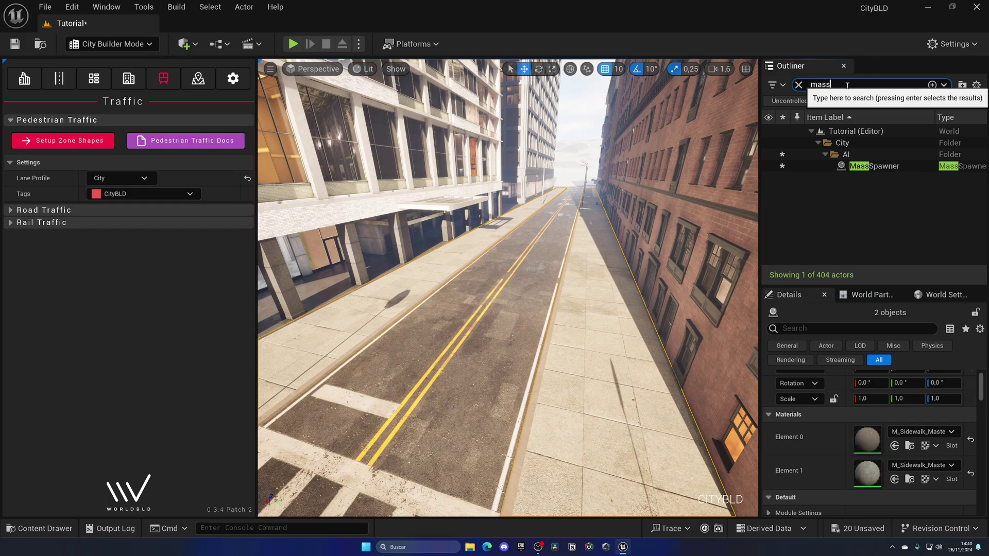
{"action": "left_click", "coordinate": [876, 165]}
{"action": "scroll", "coordinate": [842, 425], "scroll_direction": "down", "scroll_amount": 3}
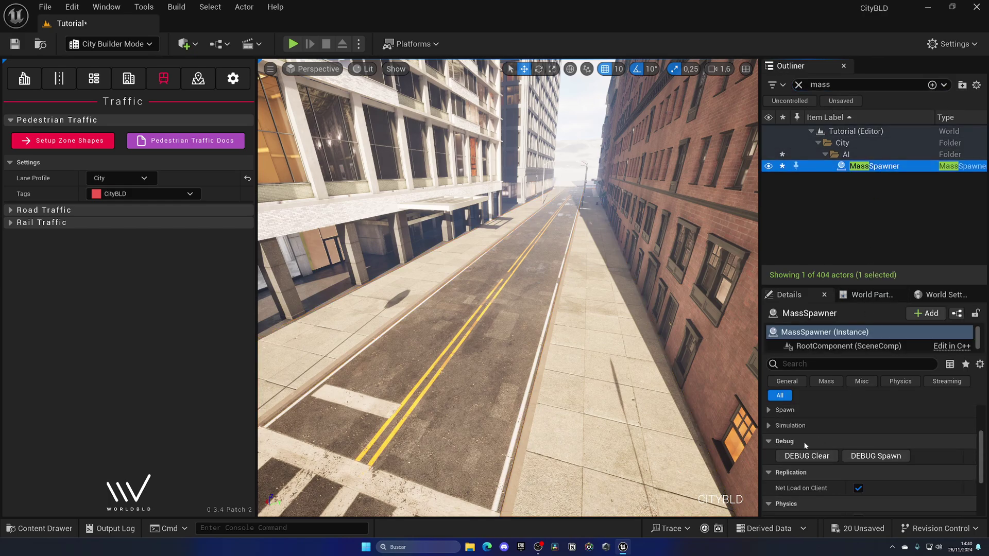
{"action": "left_click", "coordinate": [775, 410]}
{"action": "scroll", "coordinate": [856, 442], "scroll_direction": "up", "scroll_amount": 1}
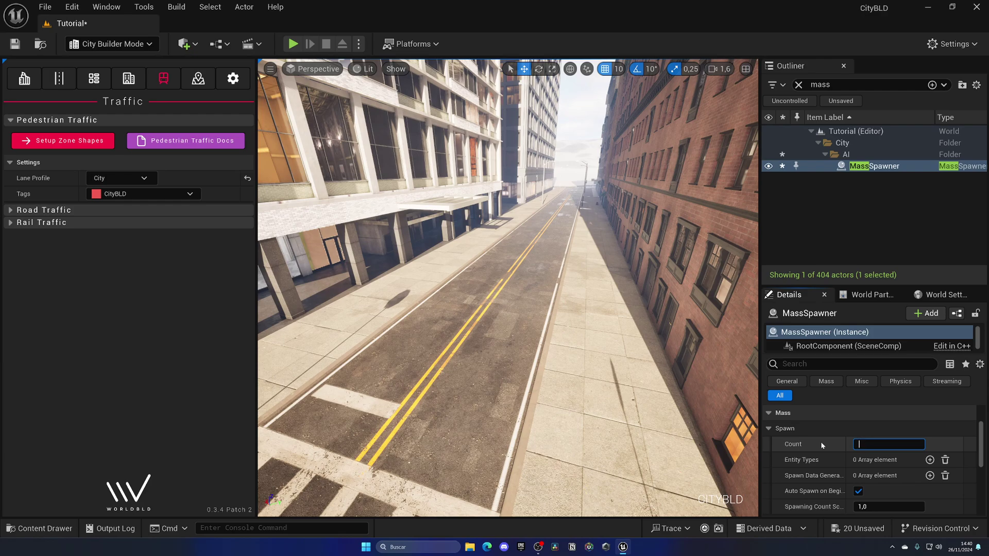
Add one entity type to the MassSpawner with ModernCity_MassEntityConfig as its entity config
{"action": "left_click", "coordinate": [929, 459]}
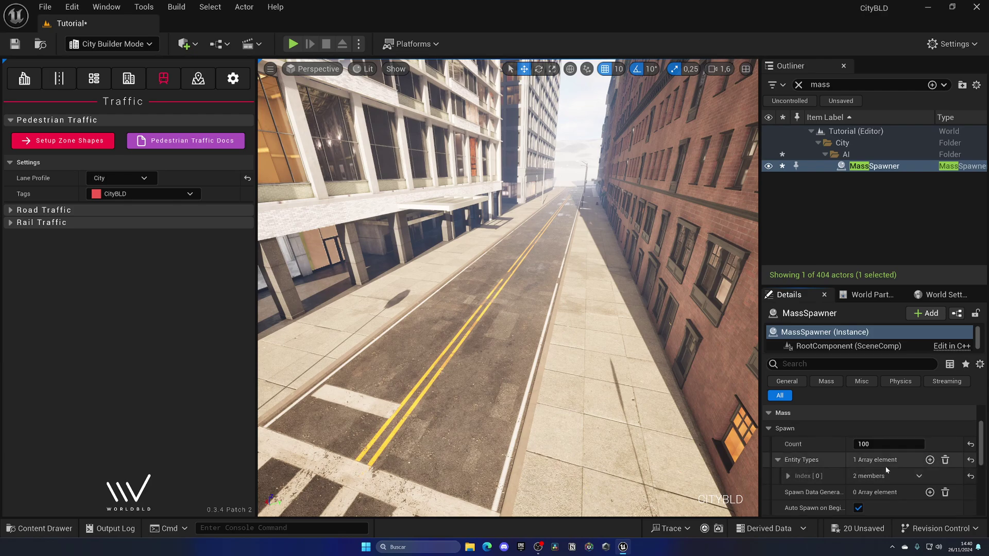
{"action": "scroll", "coordinate": [885, 465], "scroll_direction": "down", "scroll_amount": 1}
{"action": "left_click", "coordinate": [907, 475]}
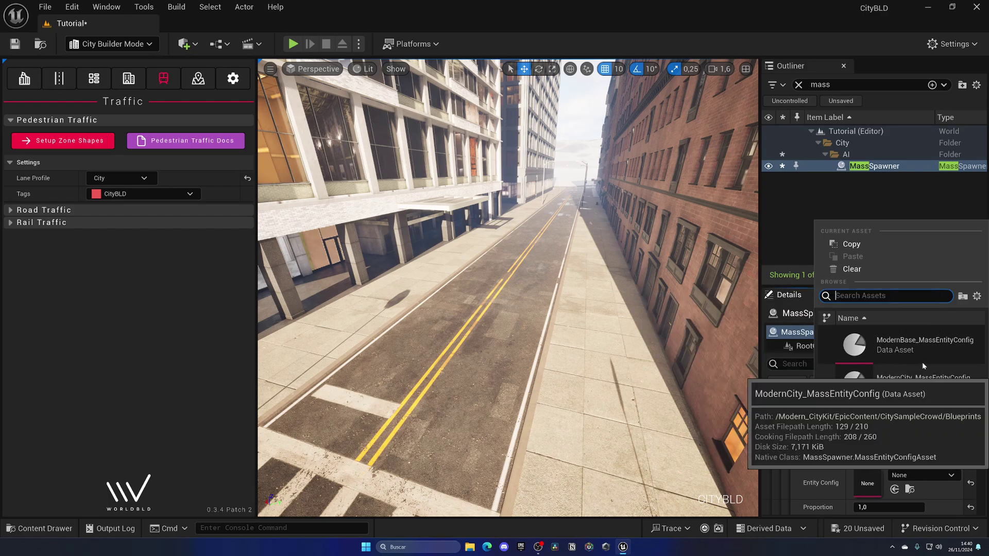
{"action": "left_click", "coordinate": [903, 387]}
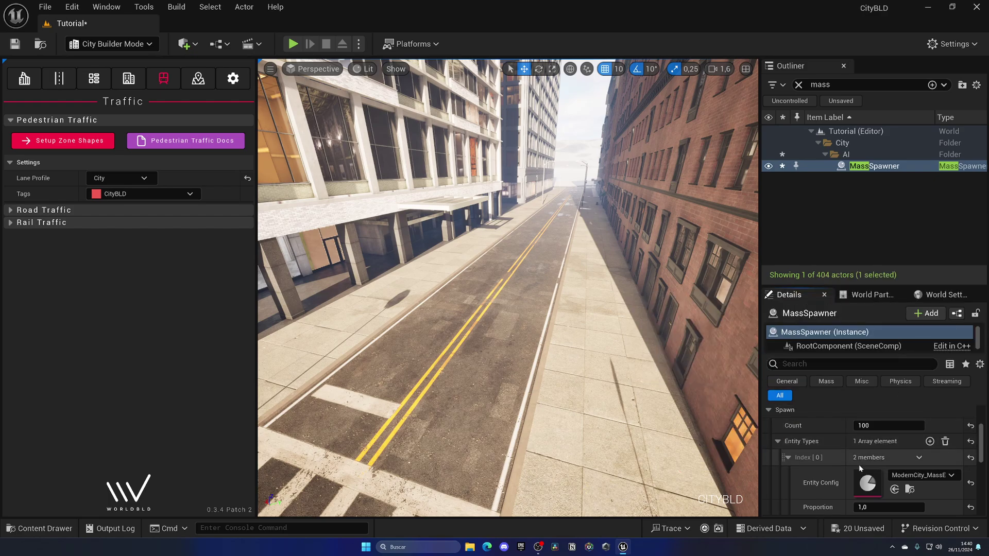
Add a spawn data generator to the MassSpawner and set its generator instance to ZoneGraph SpawnPoints Generator
{"action": "scroll", "coordinate": [849, 463], "scroll_direction": "down", "scroll_amount": 3}
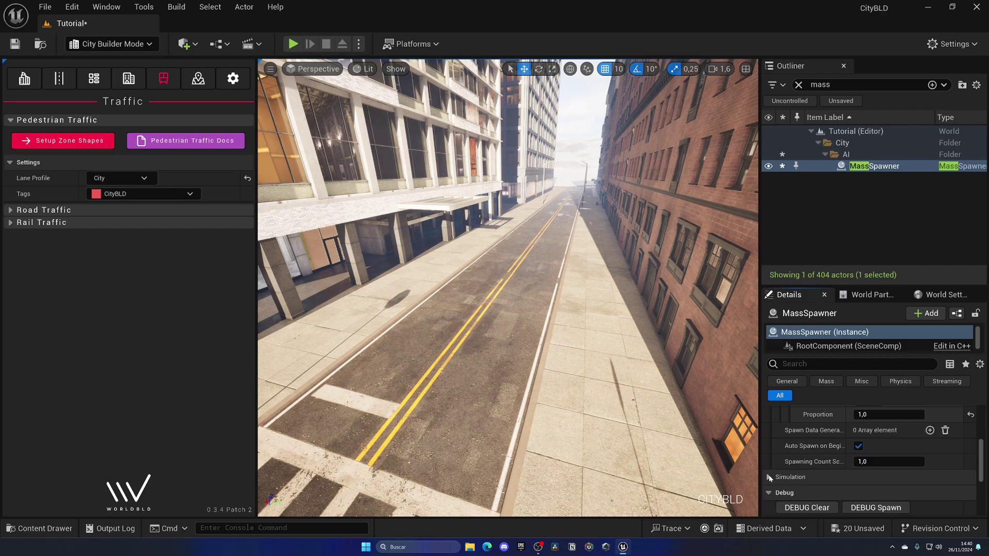
{"action": "scroll", "coordinate": [782, 472], "scroll_direction": "up", "scroll_amount": 3}
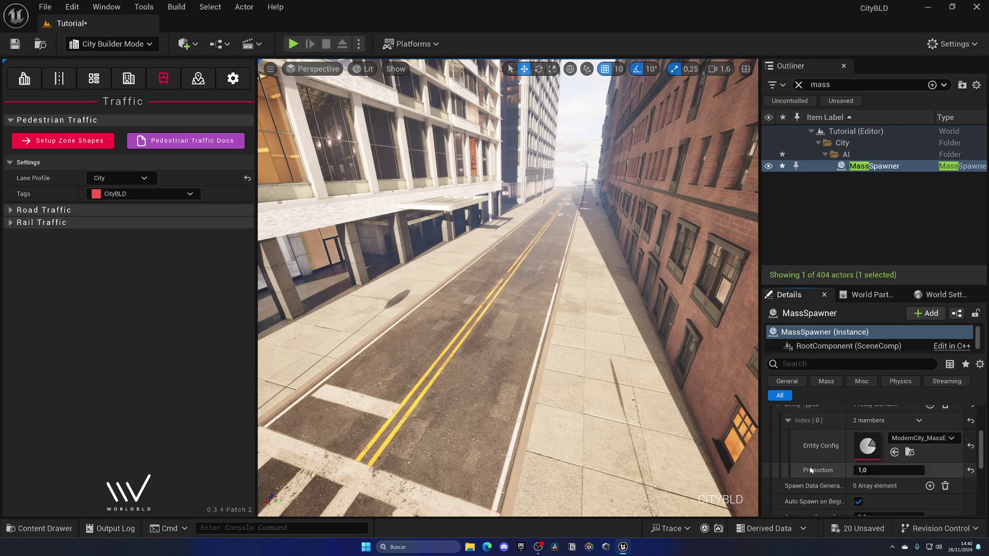
{"action": "scroll", "coordinate": [811, 470], "scroll_direction": "down", "scroll_amount": 1}
{"action": "scroll", "coordinate": [814, 468], "scroll_direction": "down", "scroll_amount": 1}
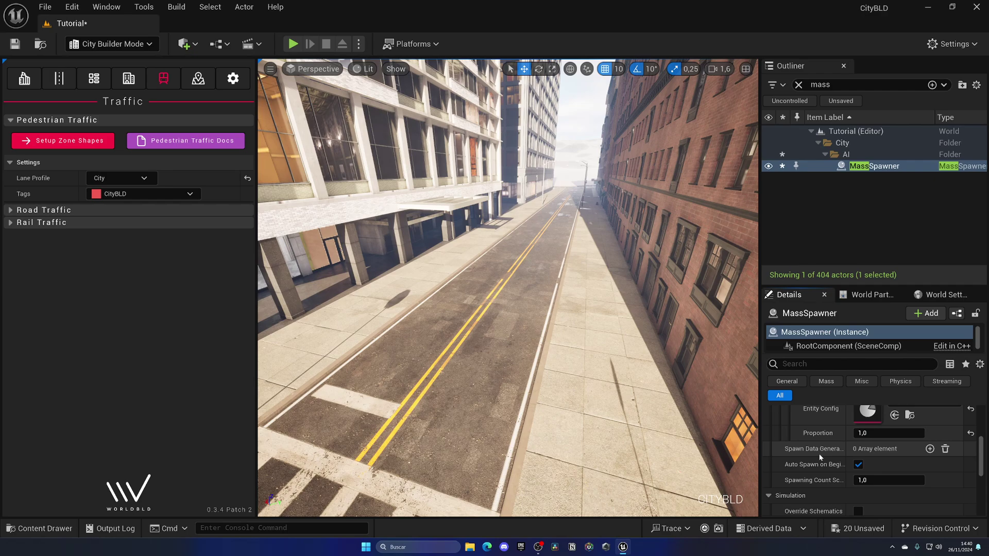
{"action": "left_click", "coordinate": [788, 465]}
{"action": "scroll", "coordinate": [824, 463], "scroll_direction": "down", "scroll_amount": 1}
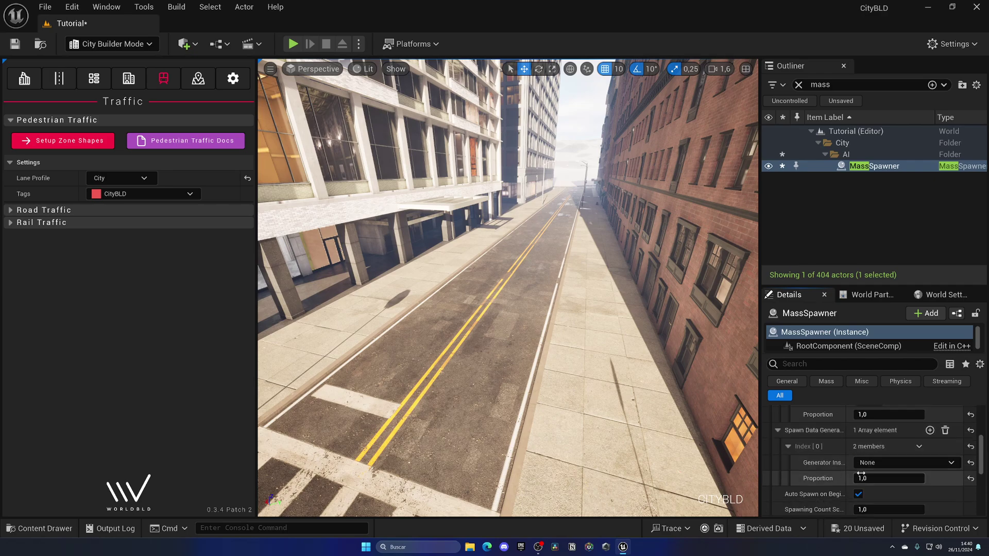
{"action": "left_click", "coordinate": [870, 463]}
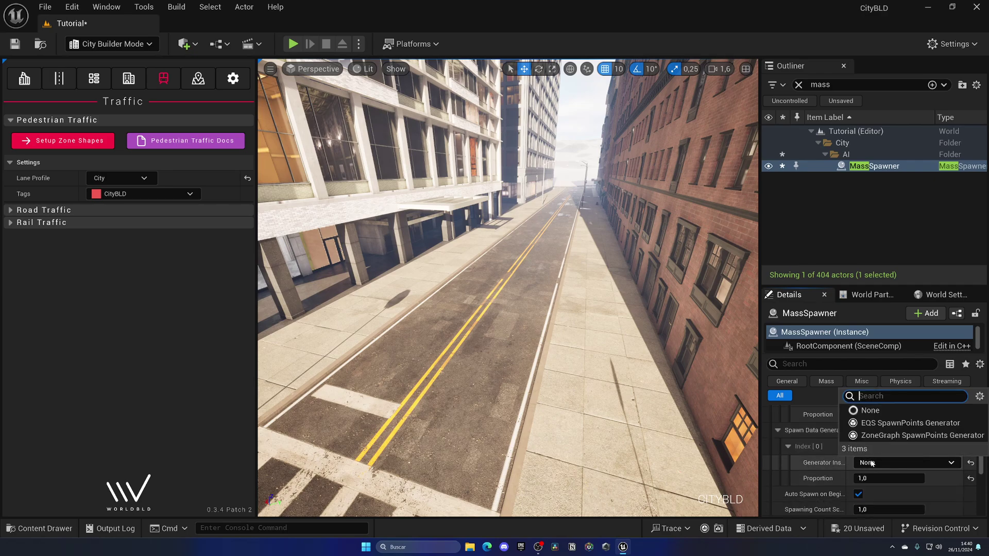
{"action": "left_click", "coordinate": [895, 435]}
Set the any-tags filter in the ZoneGraph Generator Config to CityBLD
{"action": "scroll", "coordinate": [837, 478], "scroll_direction": "down", "scroll_amount": 2}
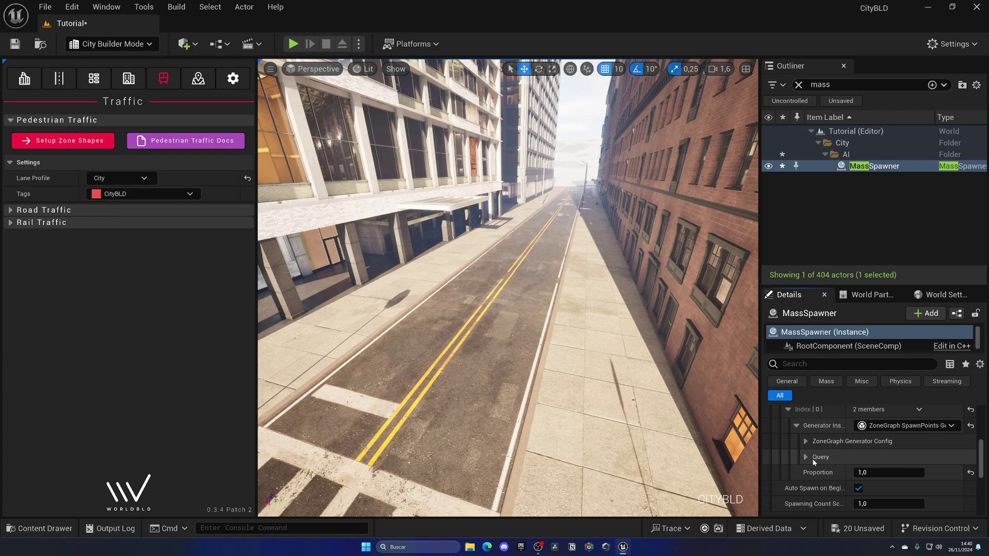
{"action": "scroll", "coordinate": [807, 442], "scroll_direction": "down", "scroll_amount": 2}
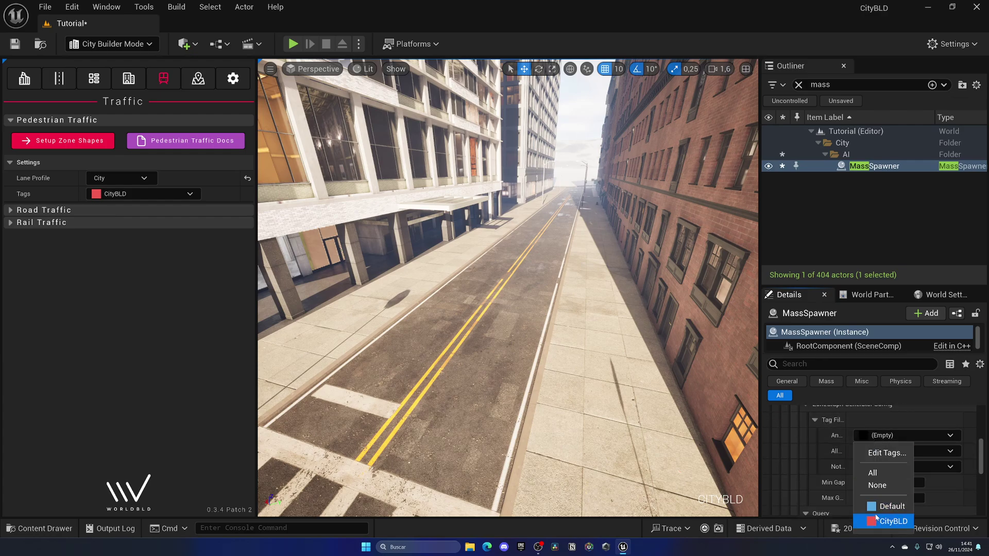
{"action": "left_click", "coordinate": [851, 466]}
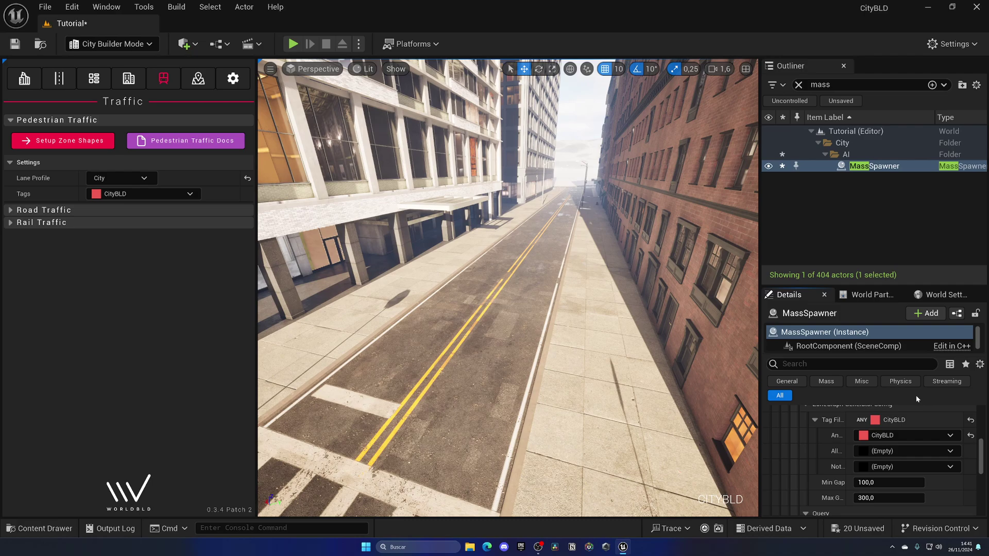
Run the level in the editor and examine the pedestrian crowd on both sidewalks from several viewpoints along the road
{"action": "right_click_drag", "start_coordinate": [606, 284], "coordinate": [620, 271]}
{"action": "key", "text": "w"}
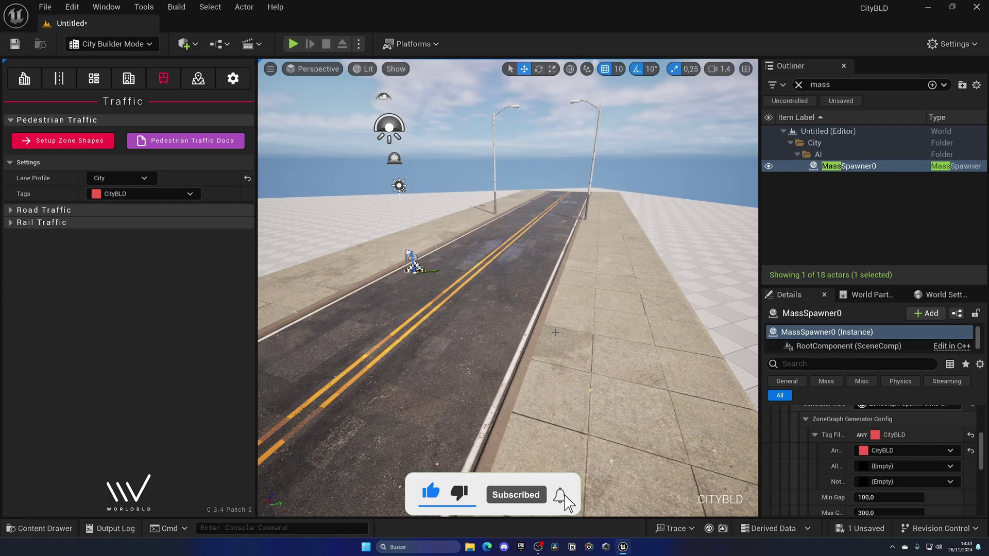
{"action": "key", "text": "alt+p"}
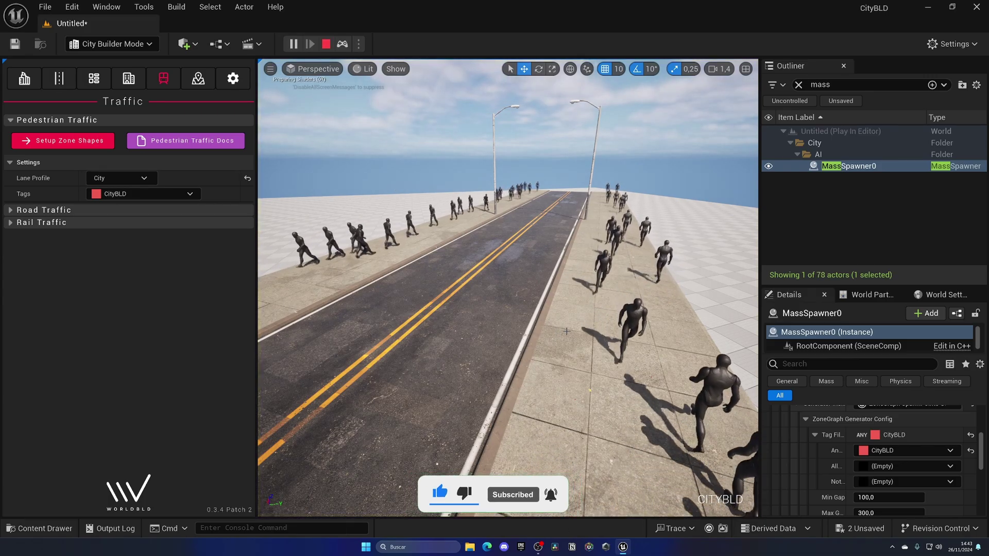
{"action": "scroll", "coordinate": [566, 331], "scroll_direction": "down", "scroll_amount": 3}
{"action": "right_click_drag", "start_coordinate": [566, 331], "coordinate": [695, 309]}
{"action": "key", "text": "a"}
{"action": "key", "text": "a"}
{"action": "key", "text": "a"}
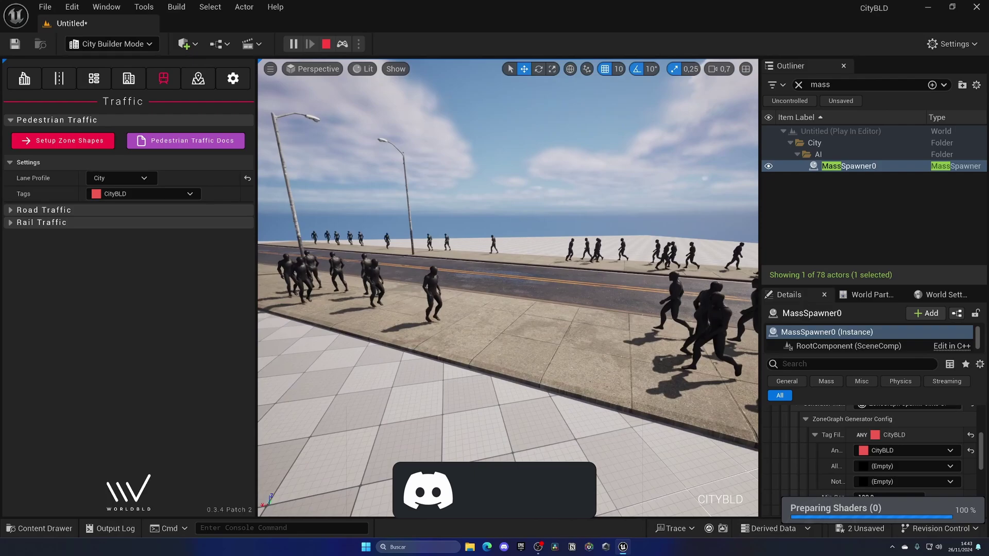
{"action": "right_click_drag", "start_coordinate": [489, 334], "coordinate": [474, 335]}
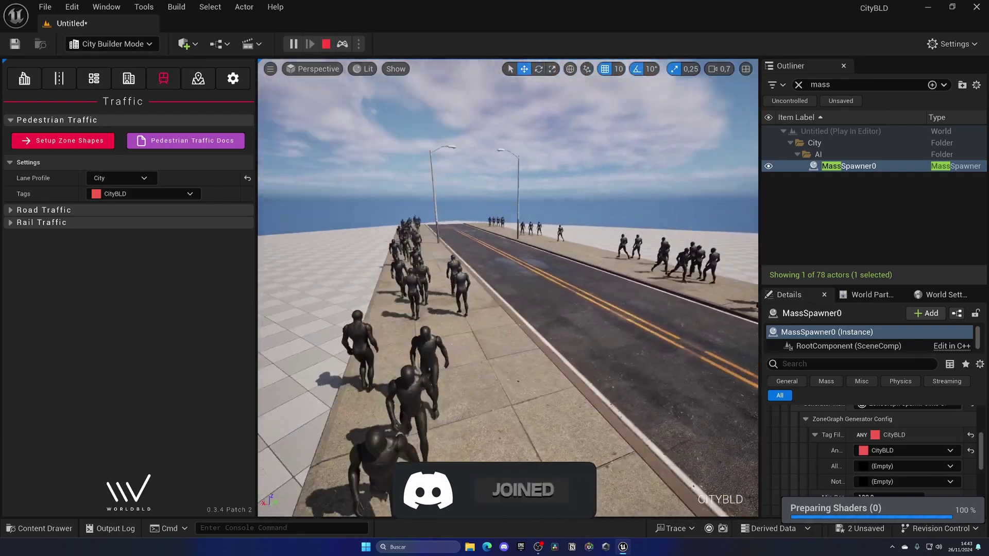
{"action": "key", "text": "d"}
{"action": "mouse_move", "coordinate": [507, 288]}
{"action": "right_mouse_down"}
{"action": "mouse_move", "coordinate": [430, 288]}
{"action": "mouse_move", "coordinate": [492, 288]}
{"action": "right_mouse_up"}
{"action": "key", "text": "d"}
{"action": "key", "text": "d"}
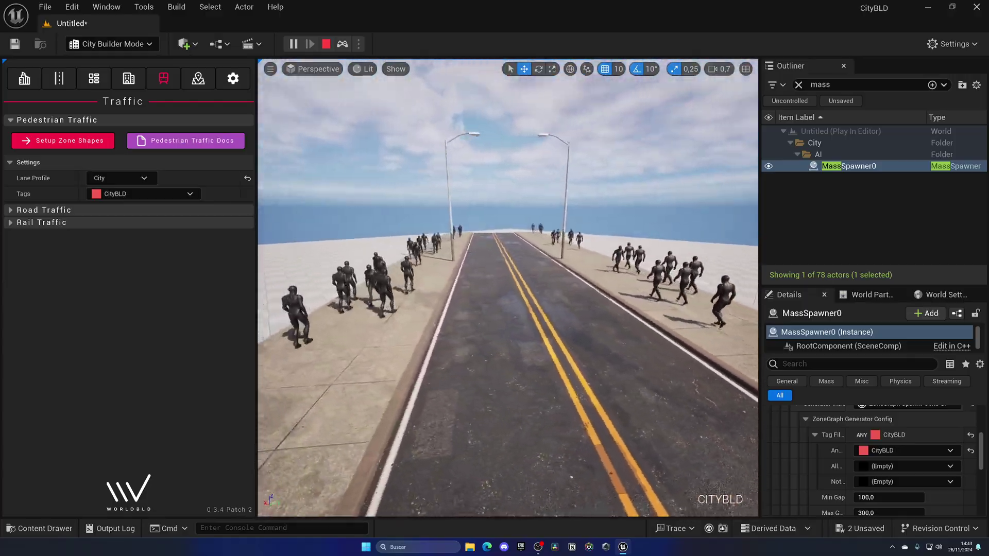
{"action": "key", "text": "a"}
{"action": "right_click_drag", "start_coordinate": [507, 288], "coordinate": [415, 288]}
{"action": "key", "text": "d"}
{"action": "key", "text": "d"}
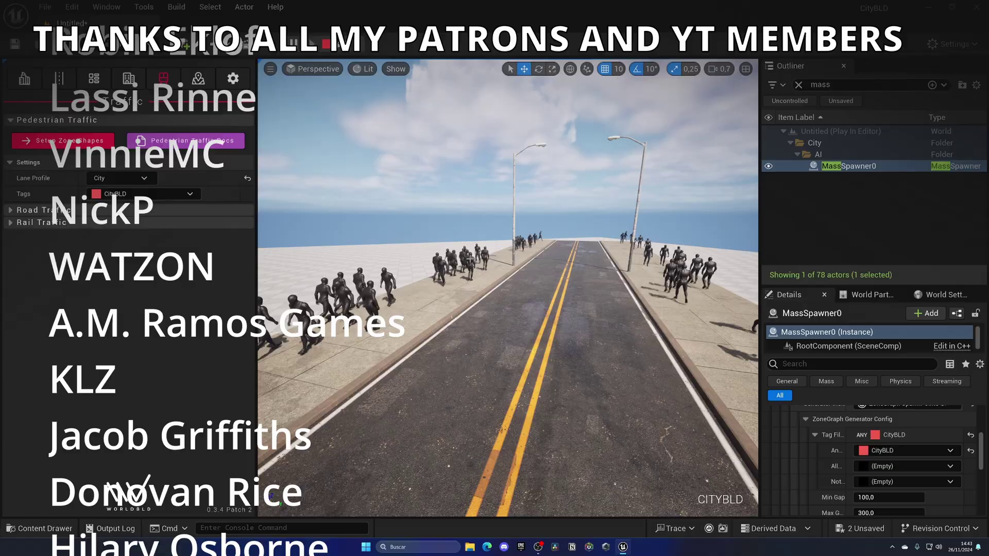